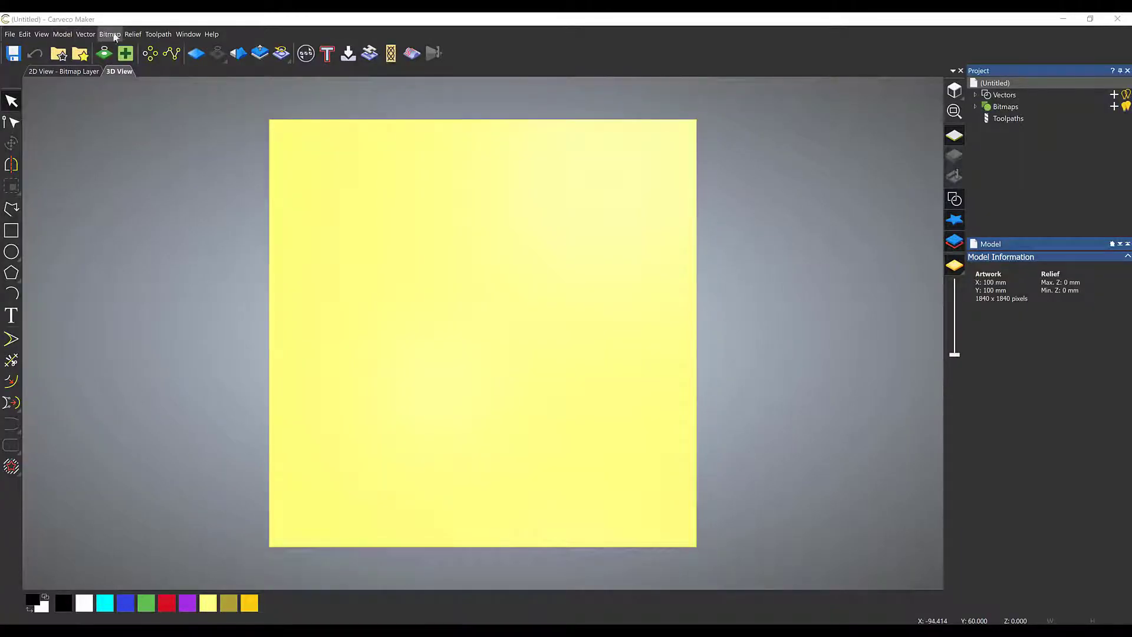
Place the Bowl from the Dishes clipart library, resized to about 91 mm across.
left_click(132, 34)
left_click(152, 83)
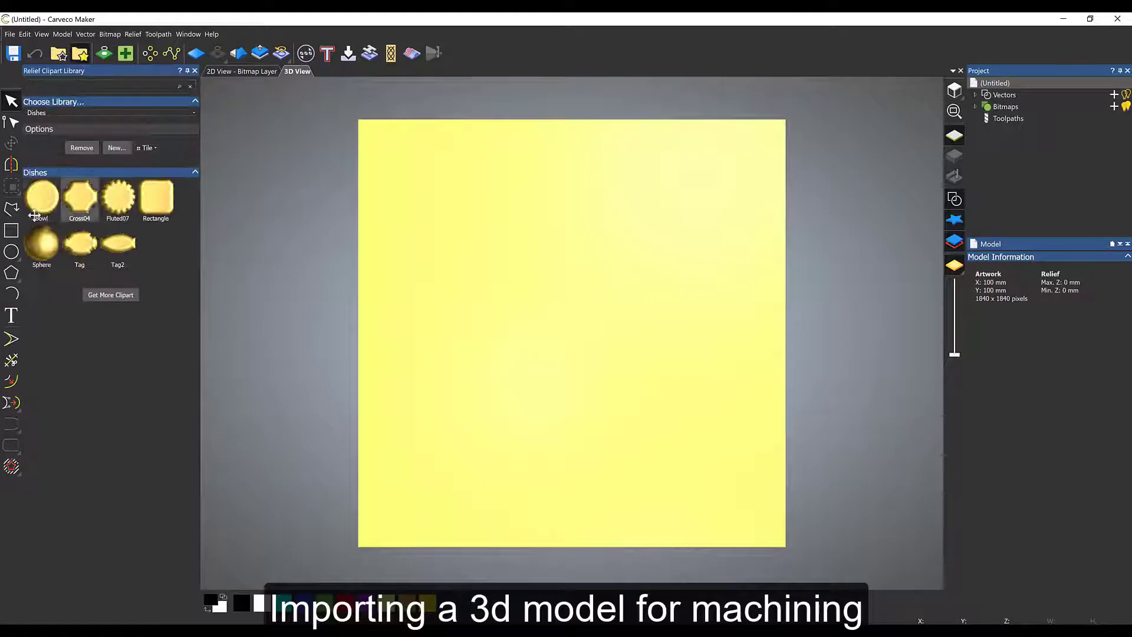
left_click(46, 112)
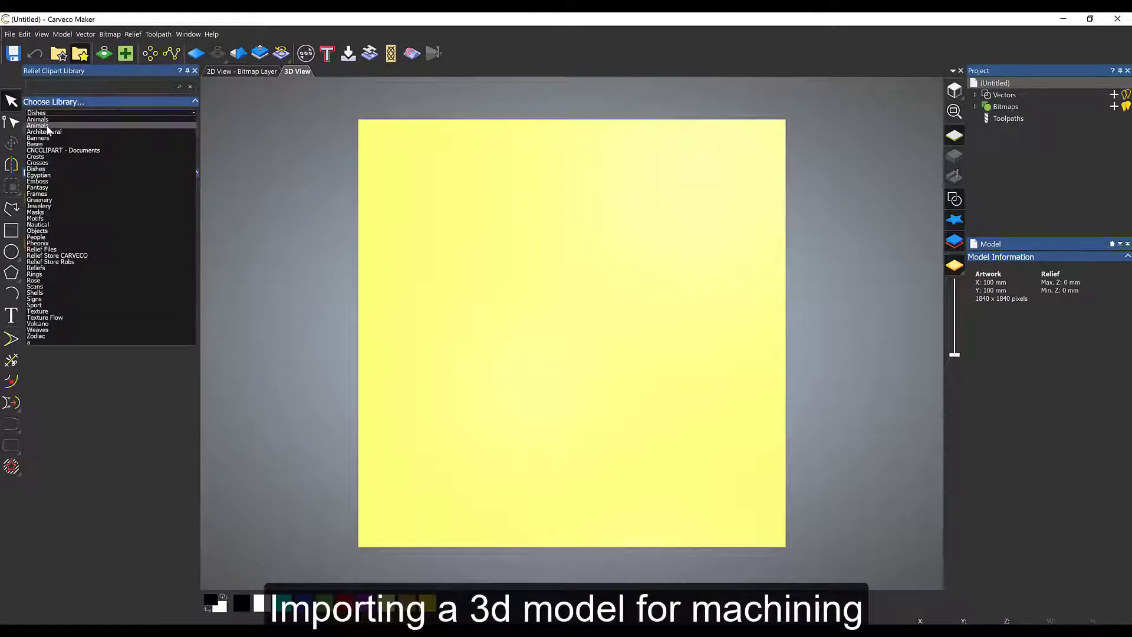
left_click(37, 168)
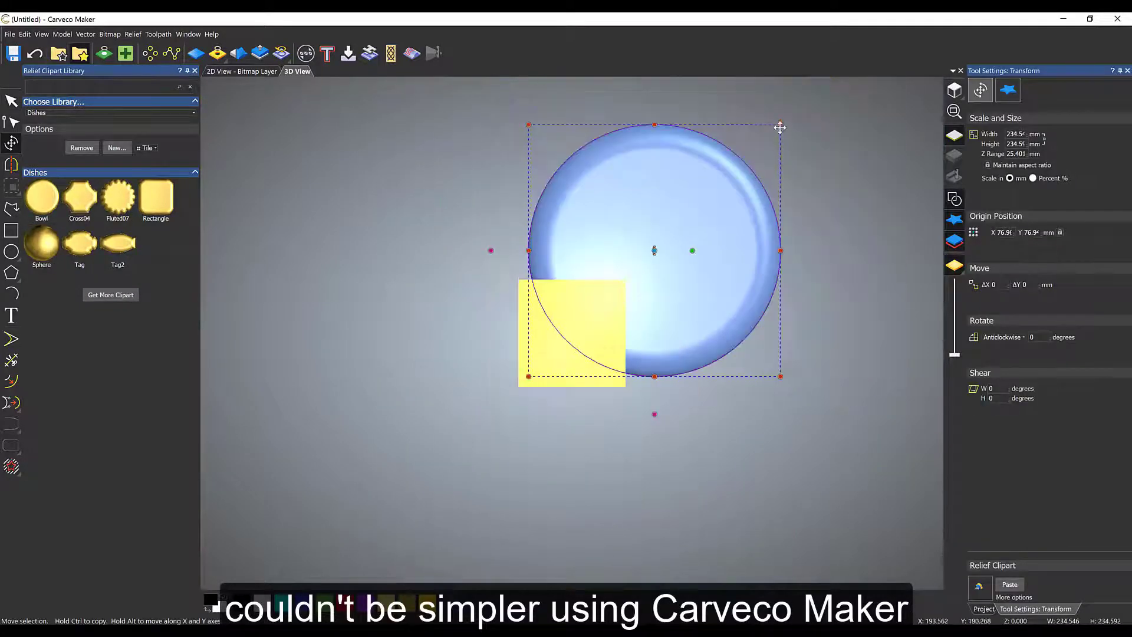
left_click_drag(780, 128, 643, 304)
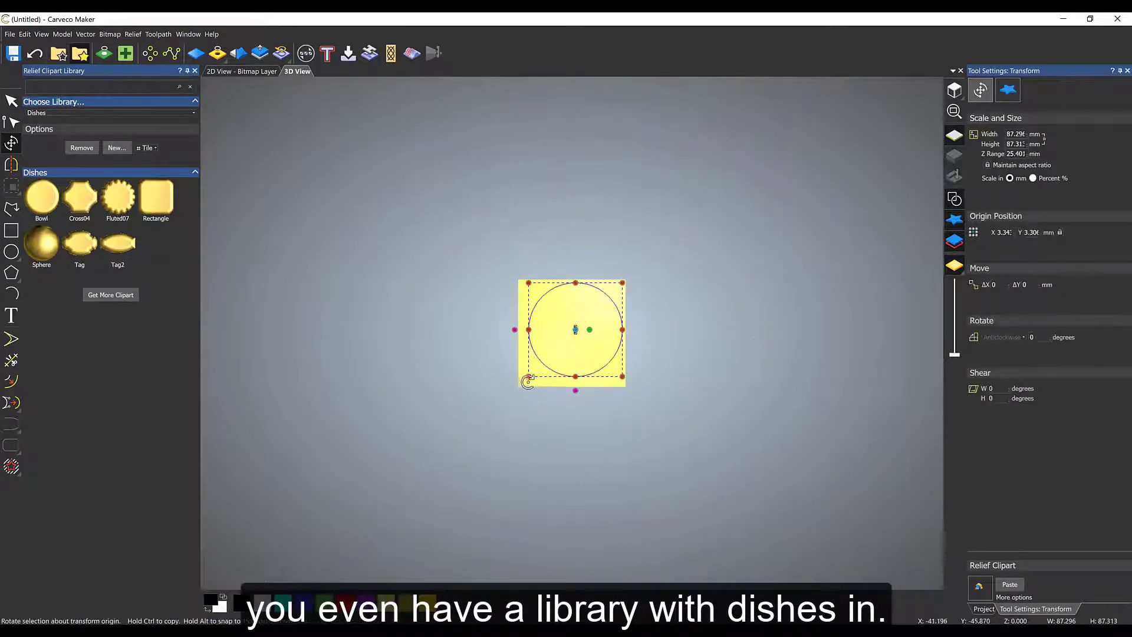
left_click_drag(528, 376, 525, 379)
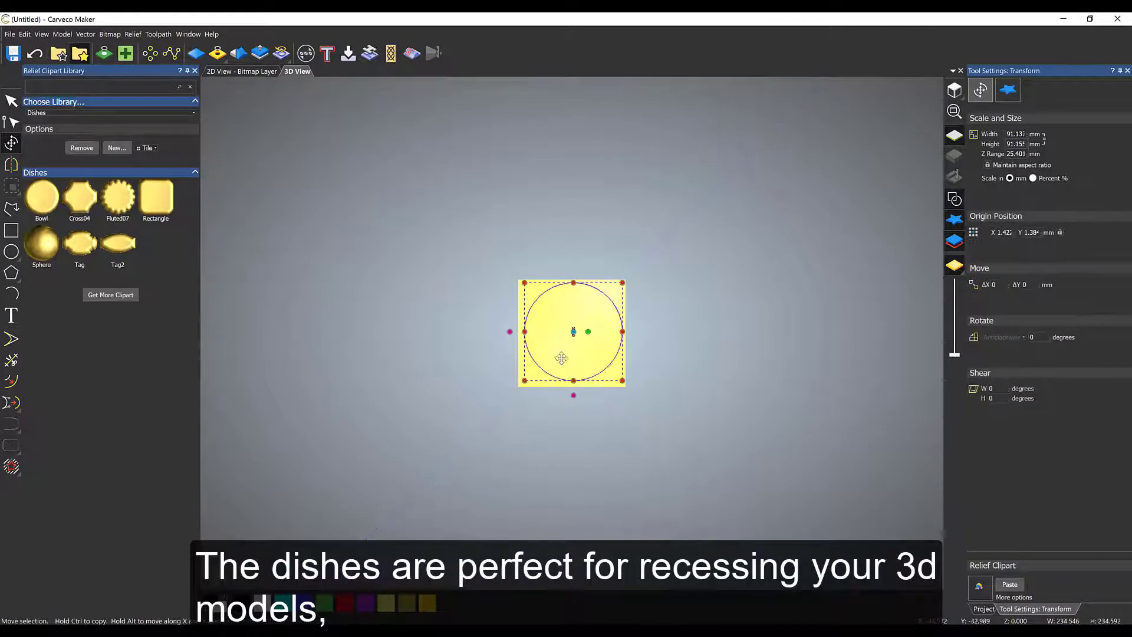
Set the bowl dish's Z range to 5 mm and apply it.
scroll(634, 404, "up", 2)
middle_click_drag(634, 404, 718, 253)
left_click(1014, 597)
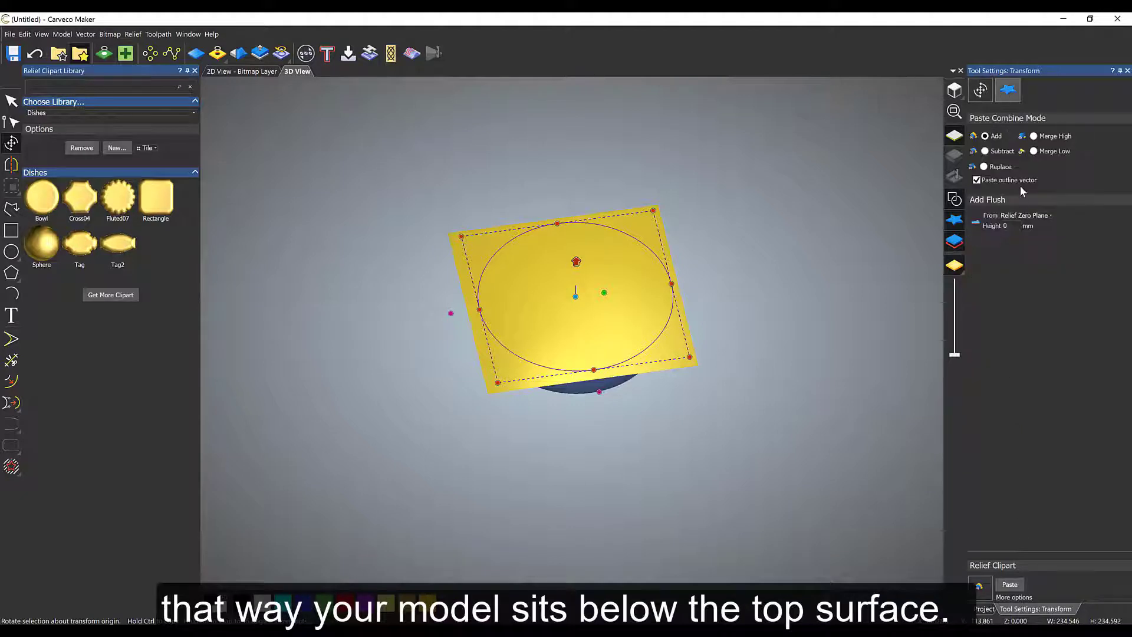
left_click(999, 597)
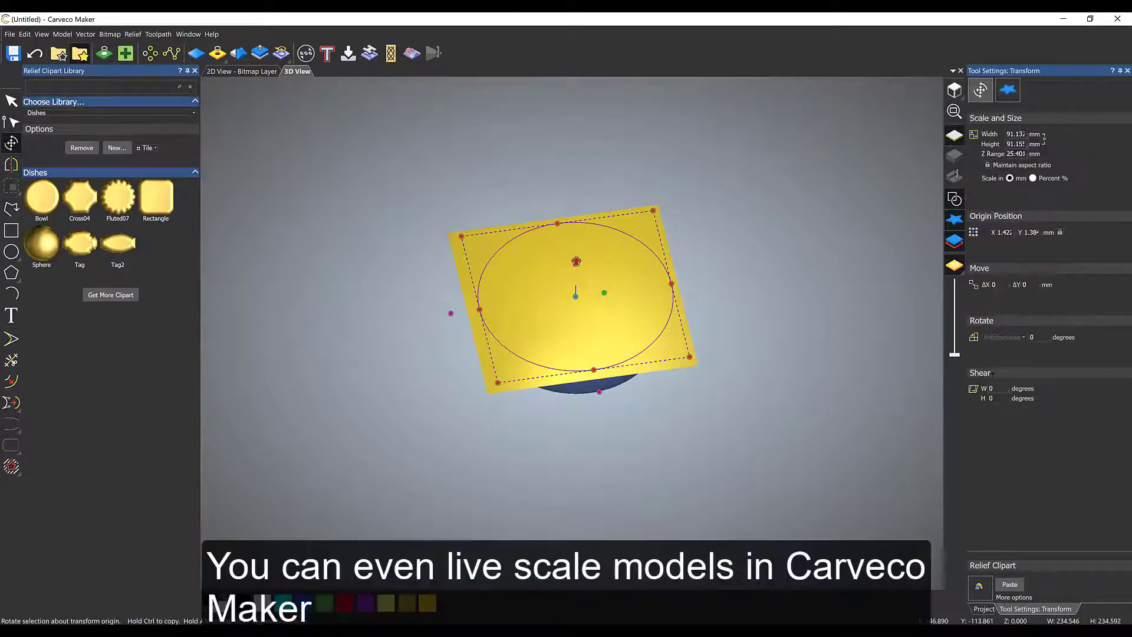
type("5")
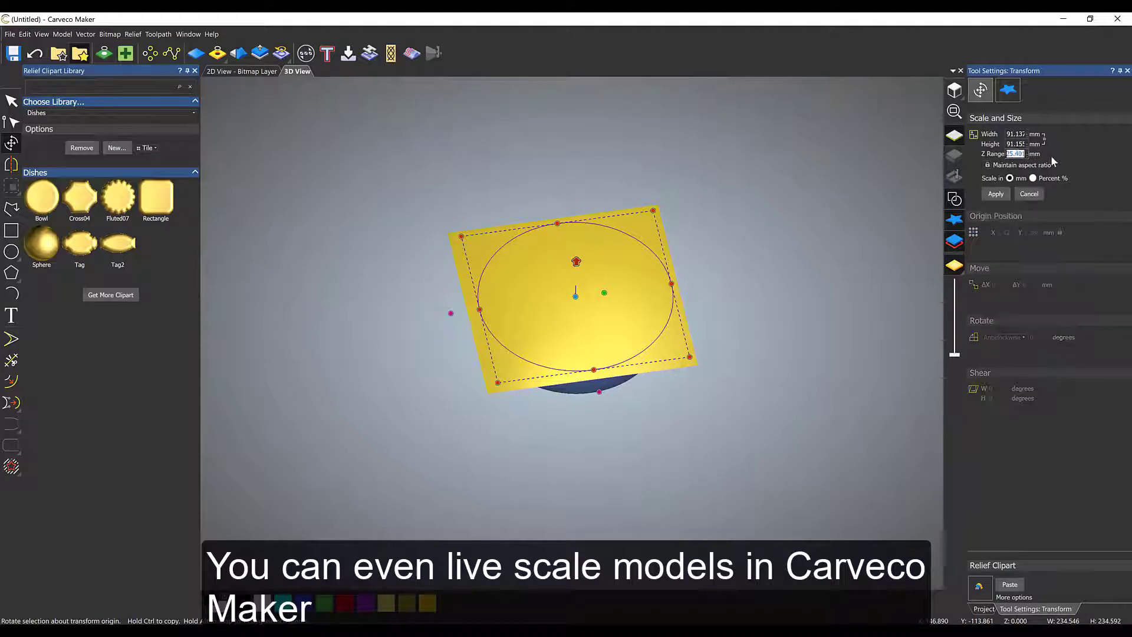
left_click(1006, 197)
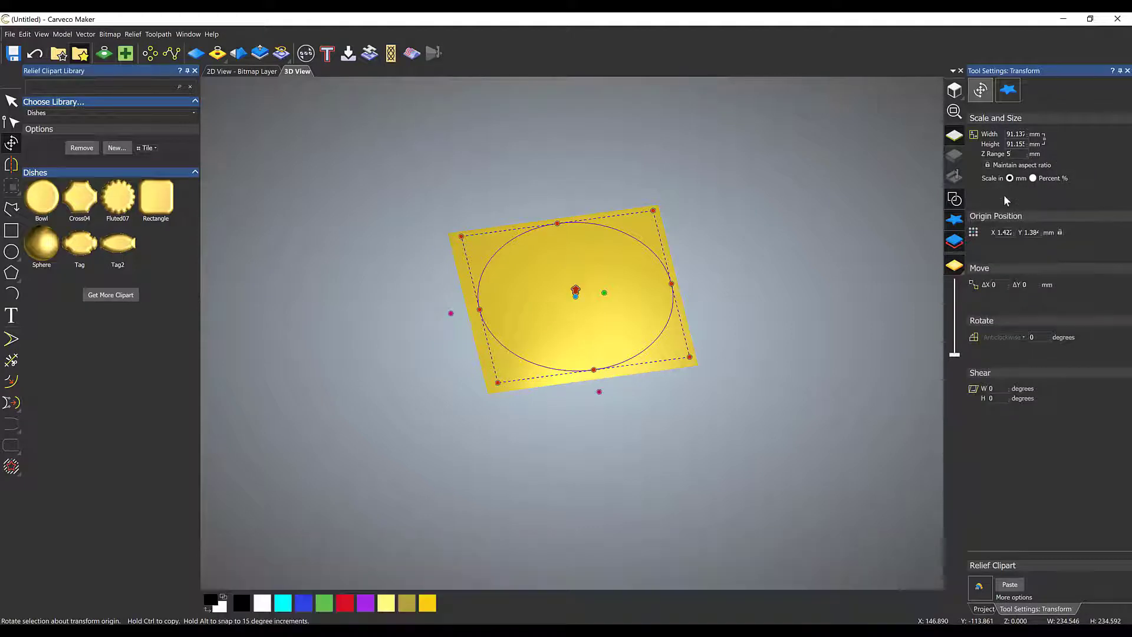
Paste the 5 mm dish into the plate relief and view it from above.
left_click(1009, 586)
scroll(541, 327, "up", 5)
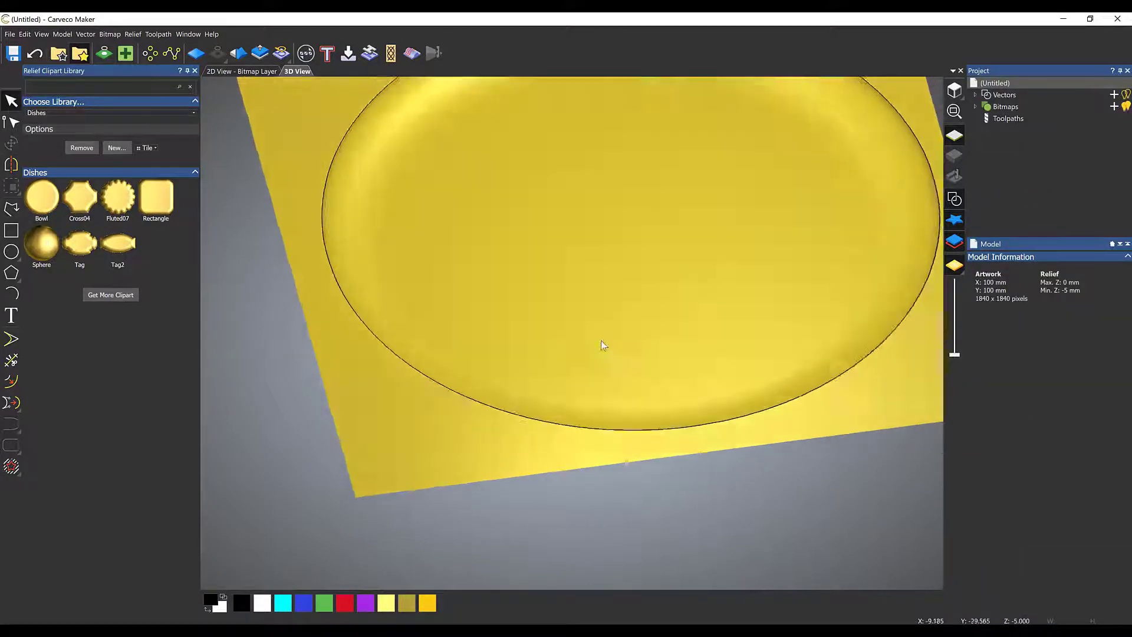
scroll(596, 354, "down", 2)
left_click(954, 89)
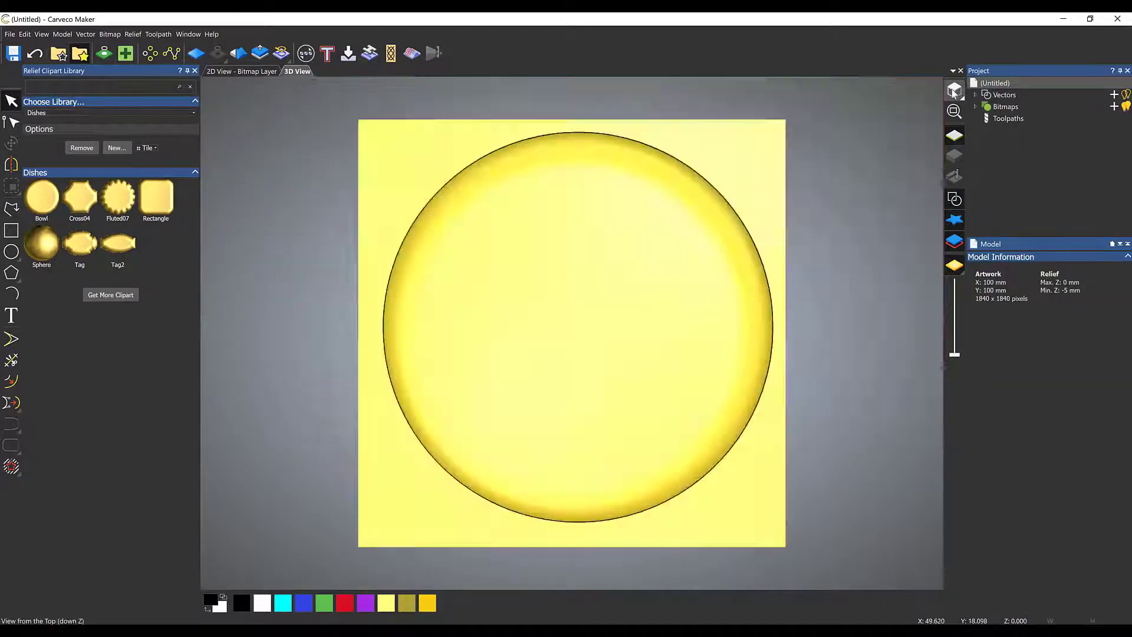
Place the Wolf from the Animals library, scaled to about 54 × 60 mm, centred in the dish.
left_click(105, 112)
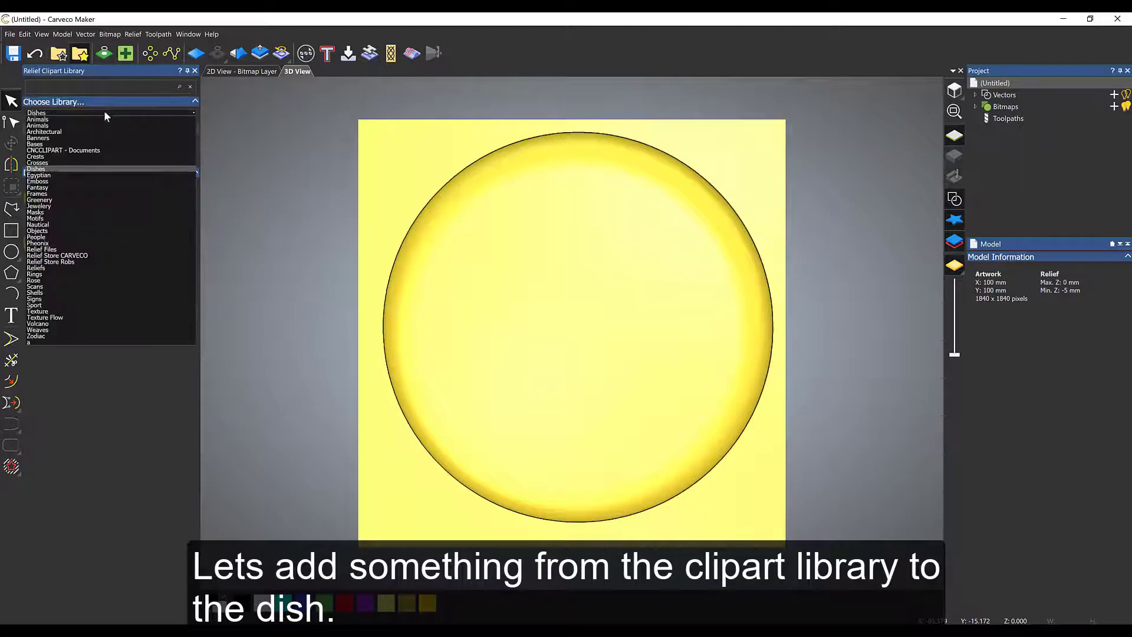
left_click(93, 118)
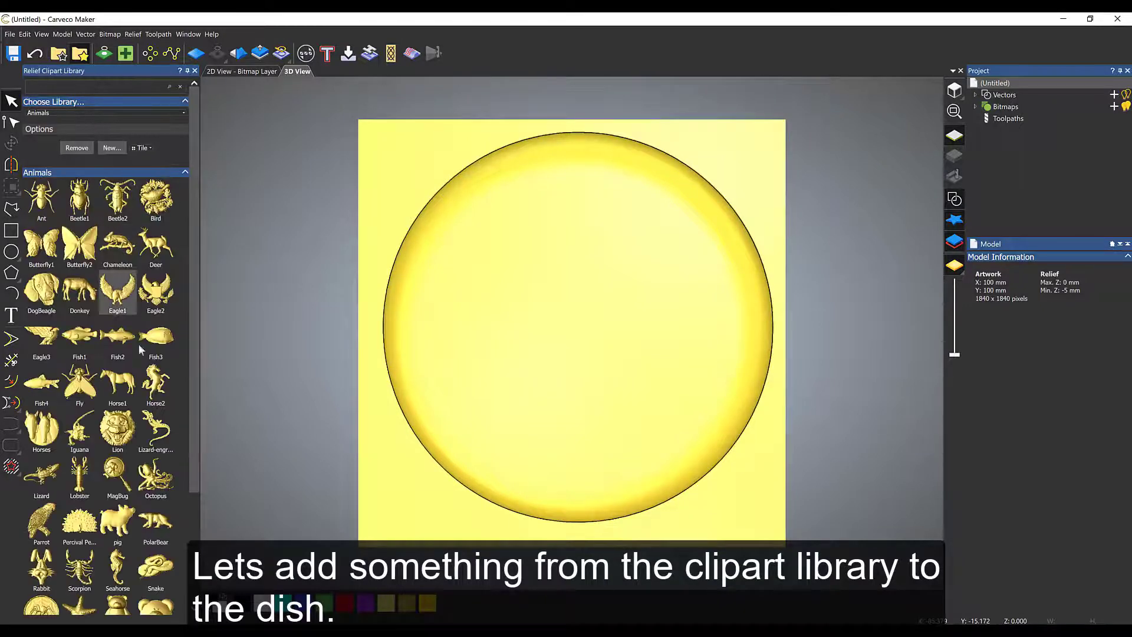
scroll(140, 379, "down", 3)
left_click_drag(156, 513, 553, 422)
scroll(553, 422, "down", 6)
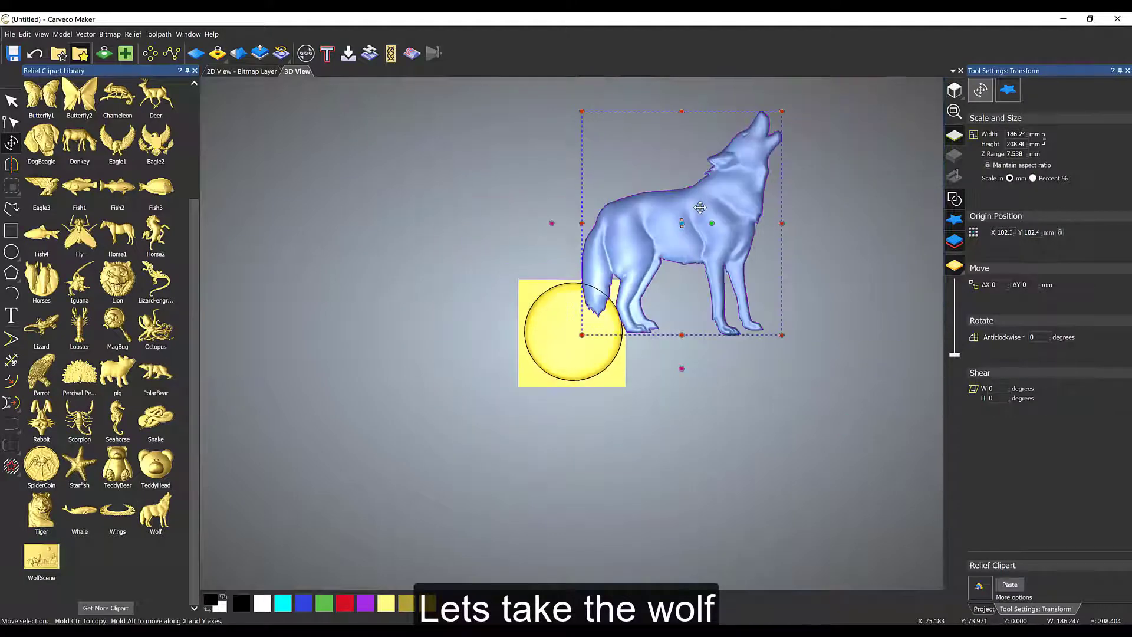
left_click_drag(781, 111, 638, 271)
left_click_drag(588, 320, 563, 336)
scroll(565, 342, "up", 5)
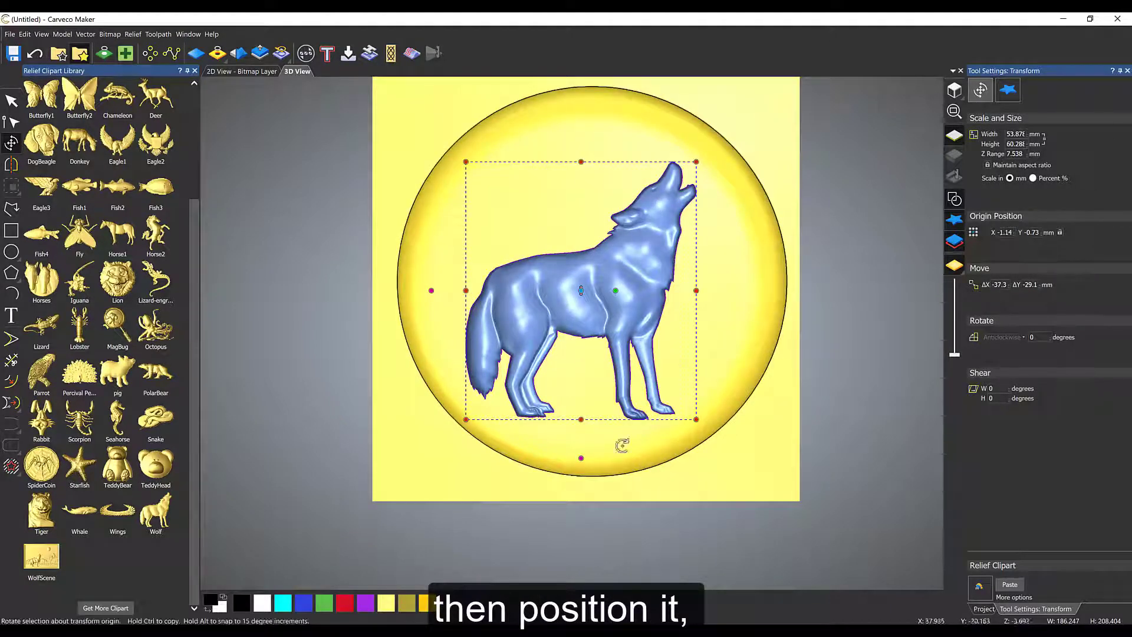
Give the wolf a 4.8 mm Z range and paste it into the dish relief.
left_click_drag(581, 449, 623, 448)
double_click(1017, 153)
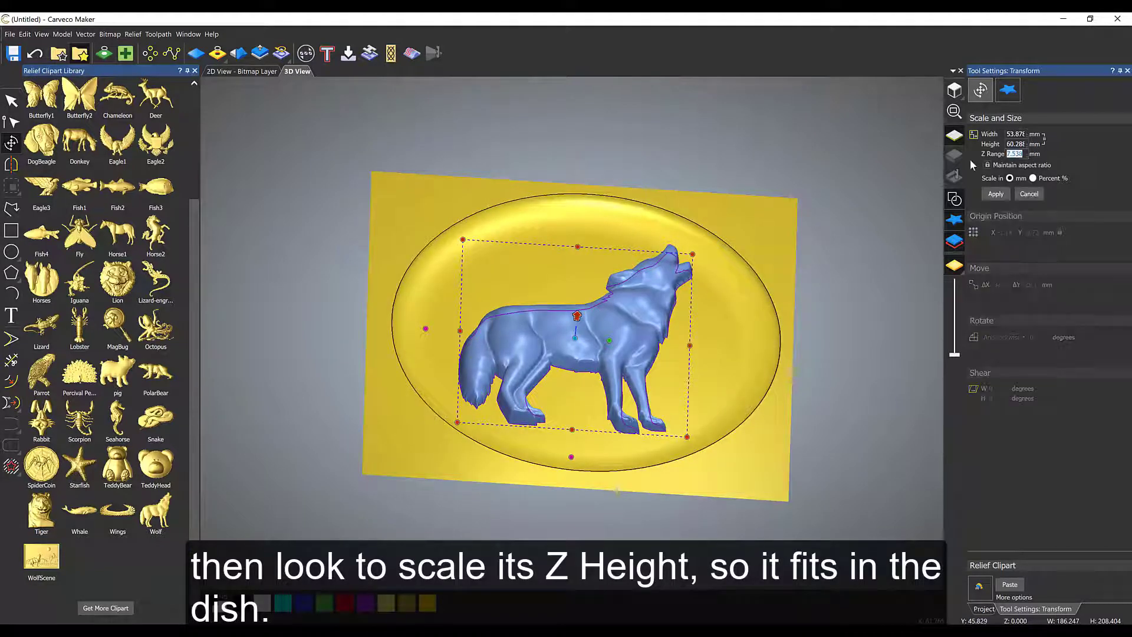
type("4.8")
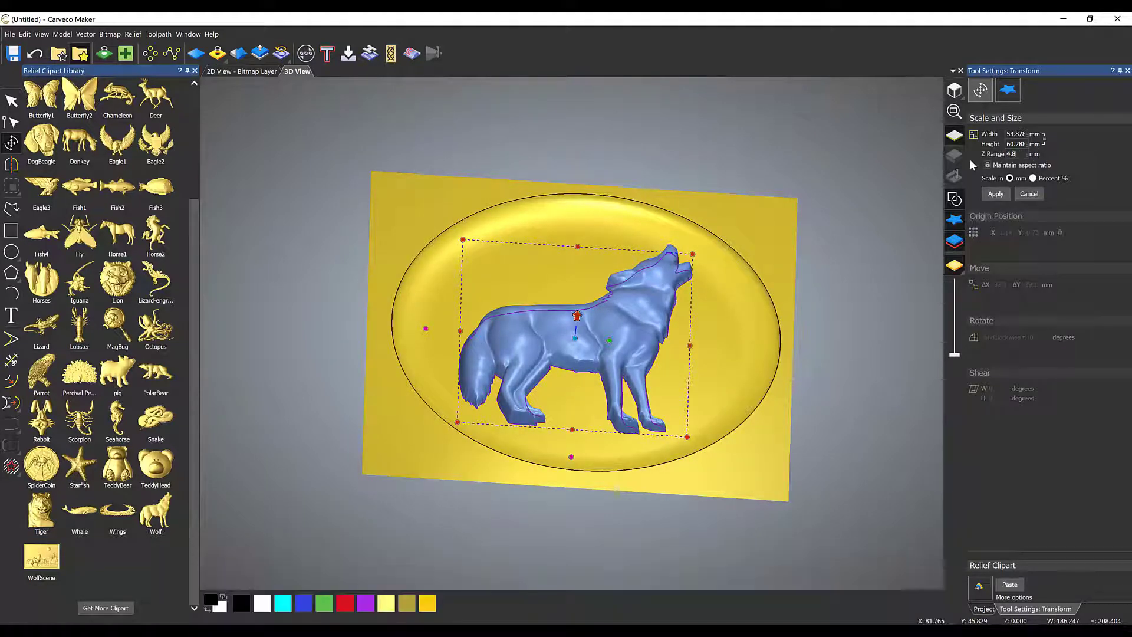
left_click(995, 194)
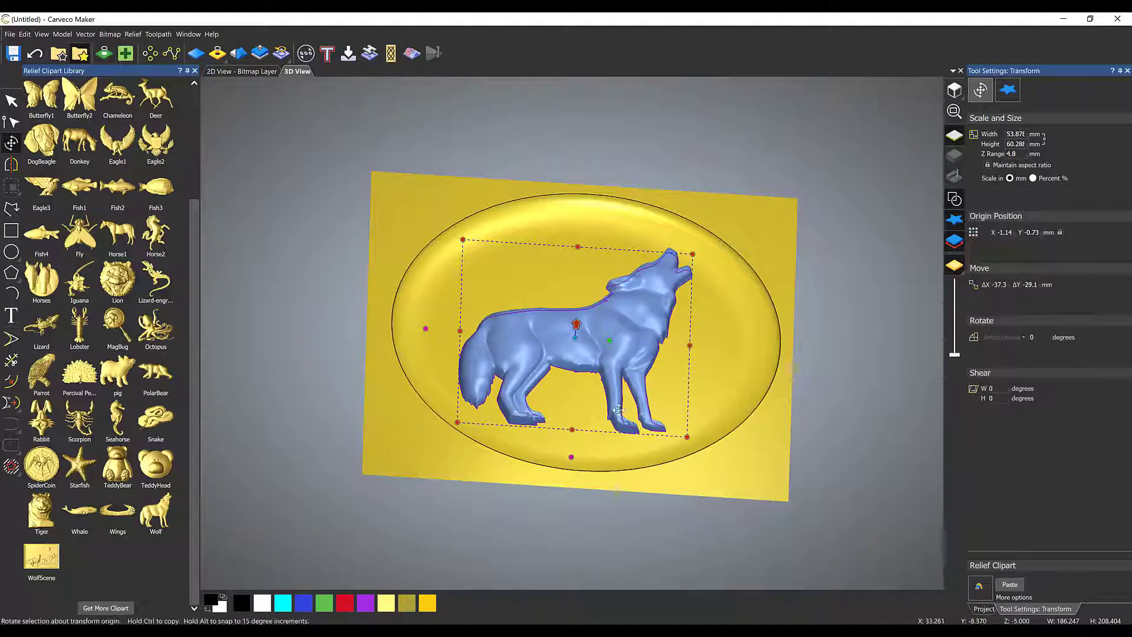
left_click(1014, 597)
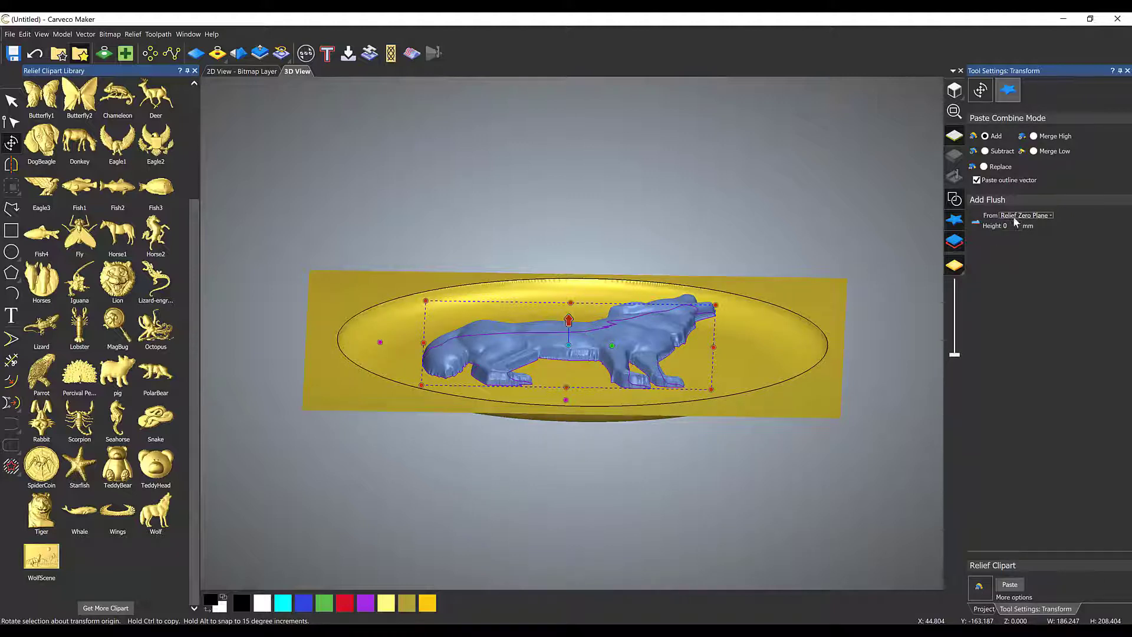
left_click(1009, 599)
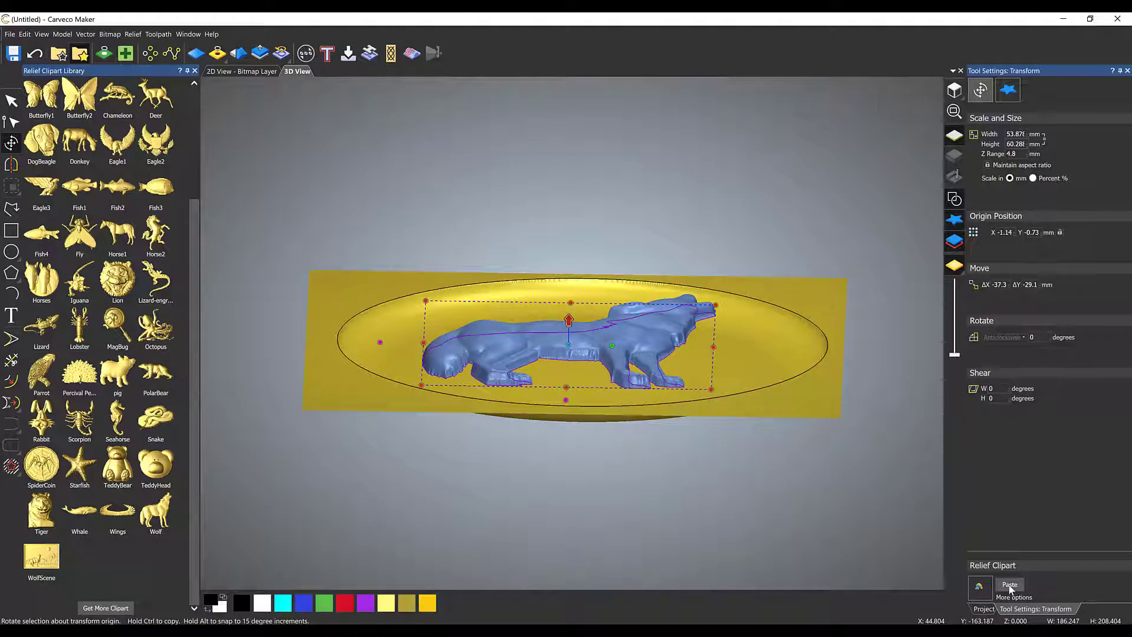
left_click(1010, 585)
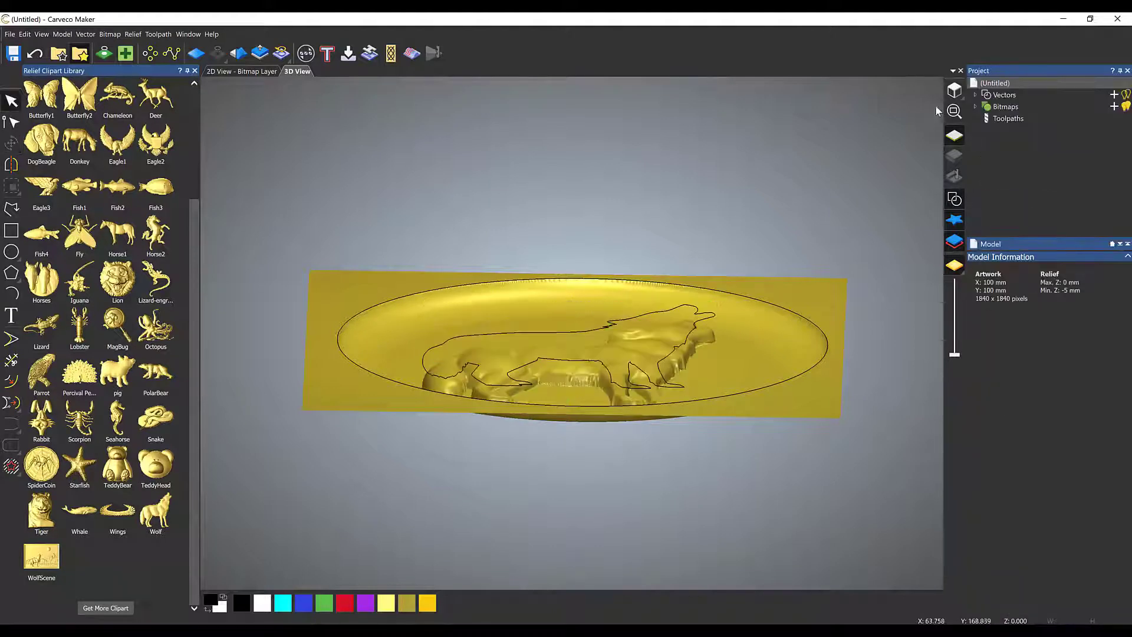
Close the Relief Clipart Library and tilt the view to a near-top look at the wolf dish.
left_click(953, 91)
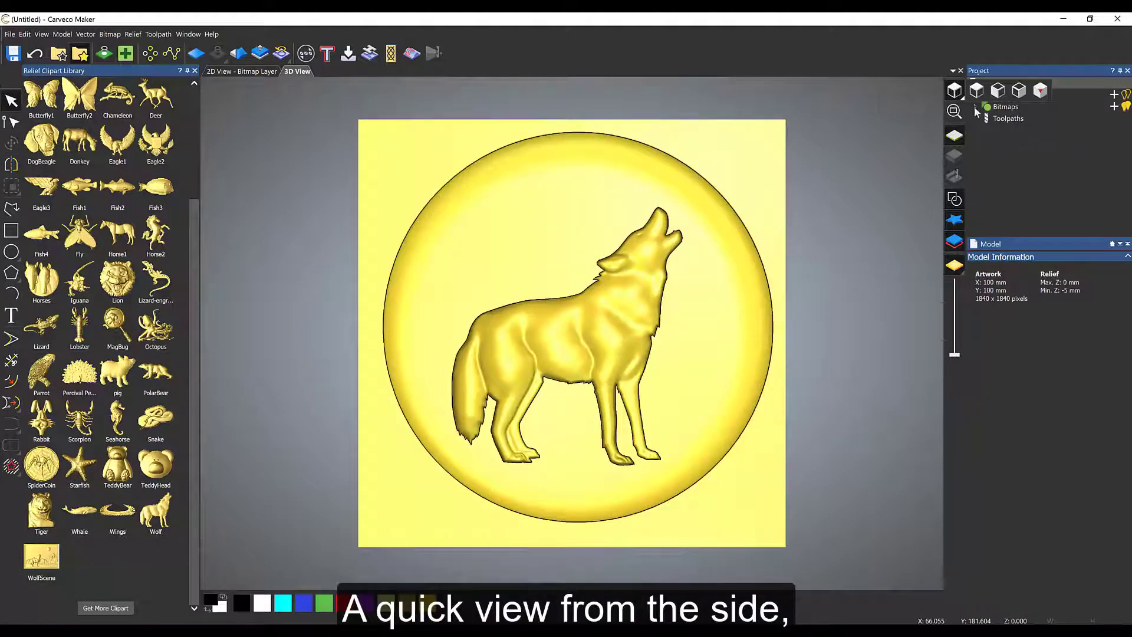
left_click(954, 135)
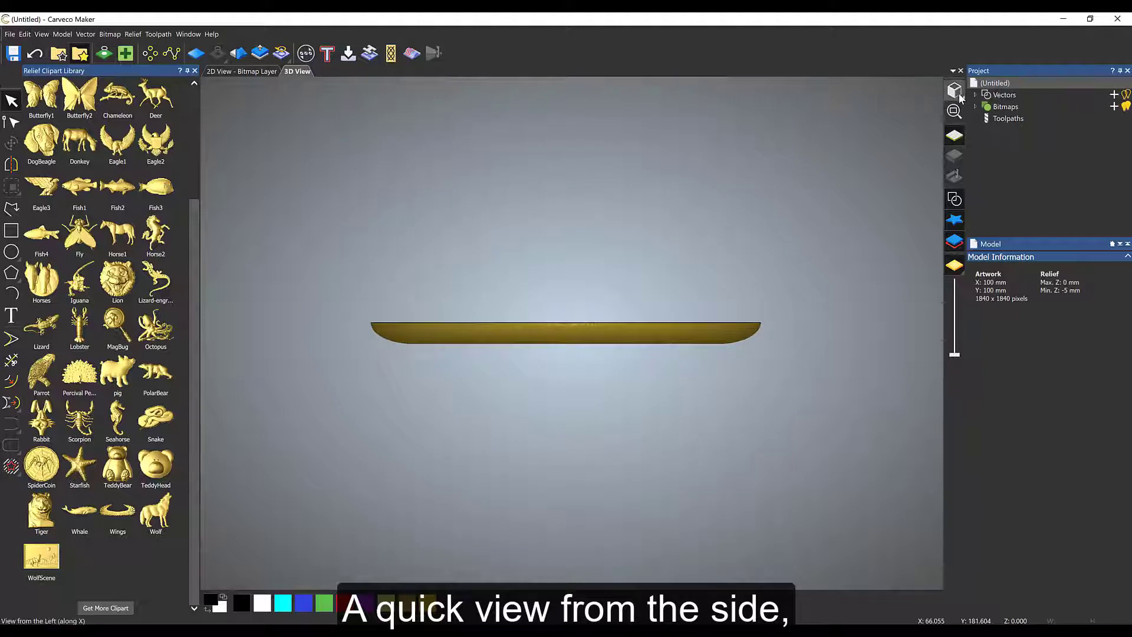
mouse_move(960, 98)
left_click(1039, 91)
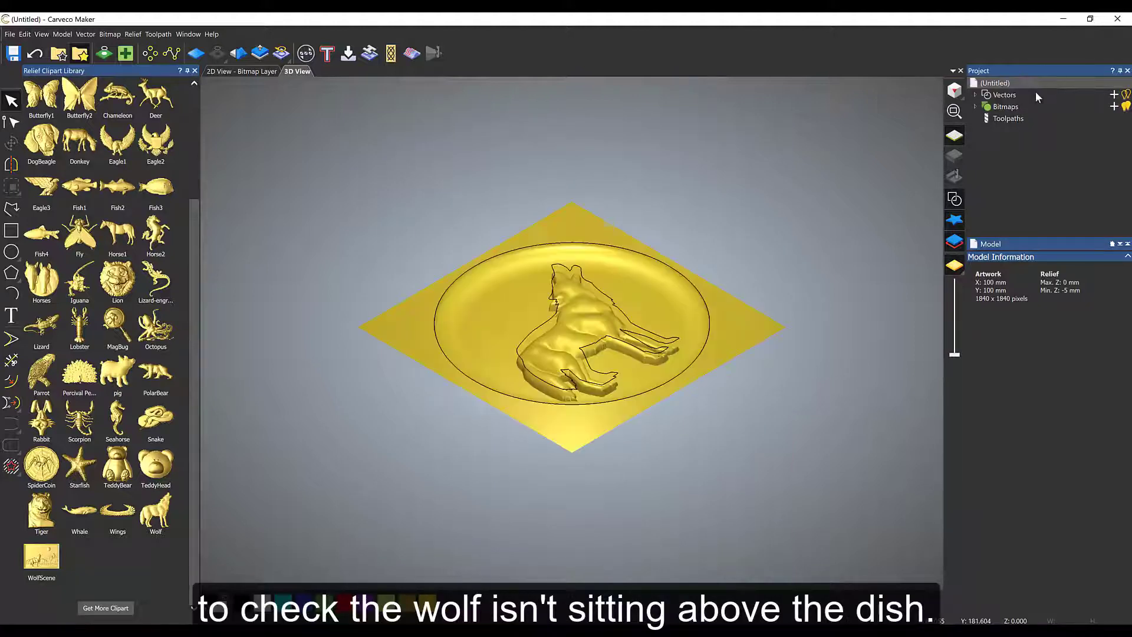
scroll(712, 322, "up", 3)
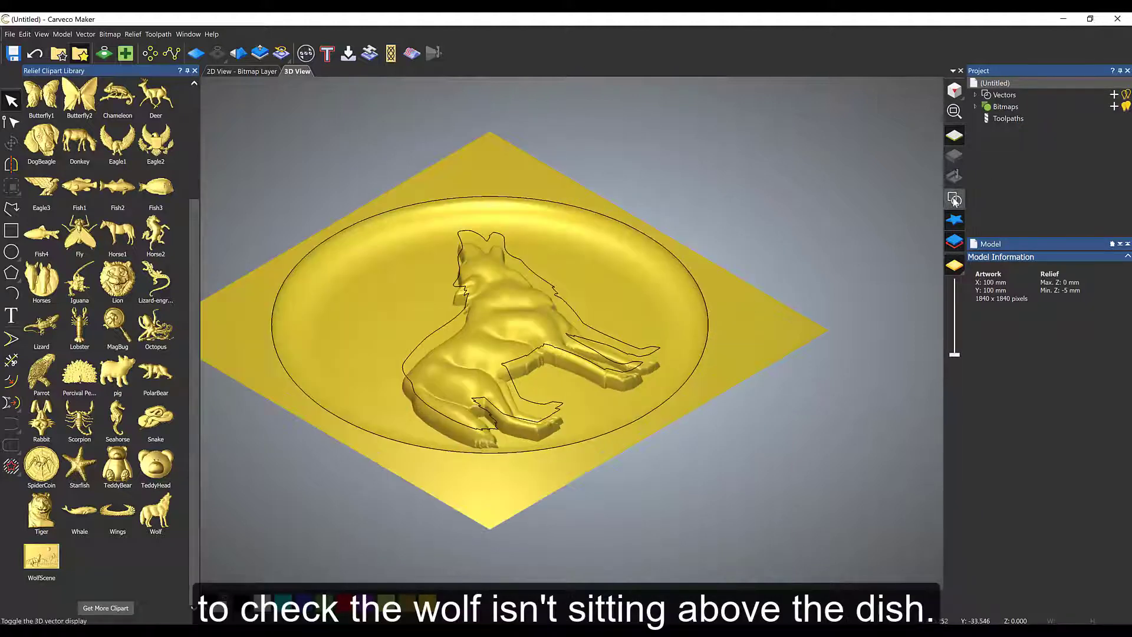
left_click(194, 70)
left_click_drag(696, 452, 284, 260)
left_click_drag(407, 463, 583, 436)
left_click(955, 89)
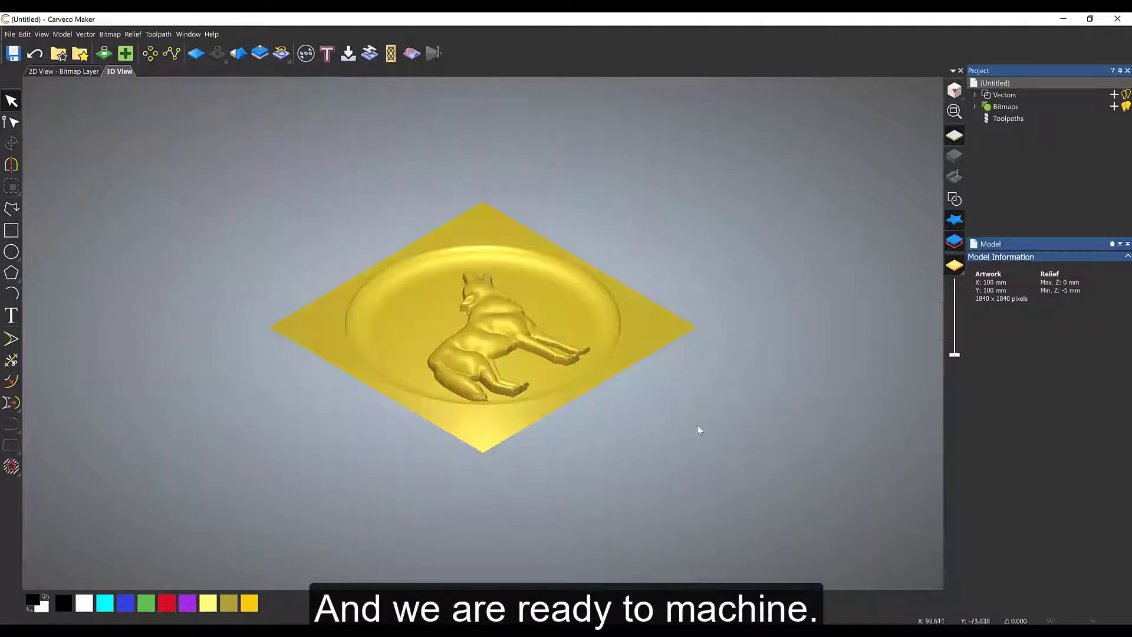
left_click_drag(766, 306, 794, 357)
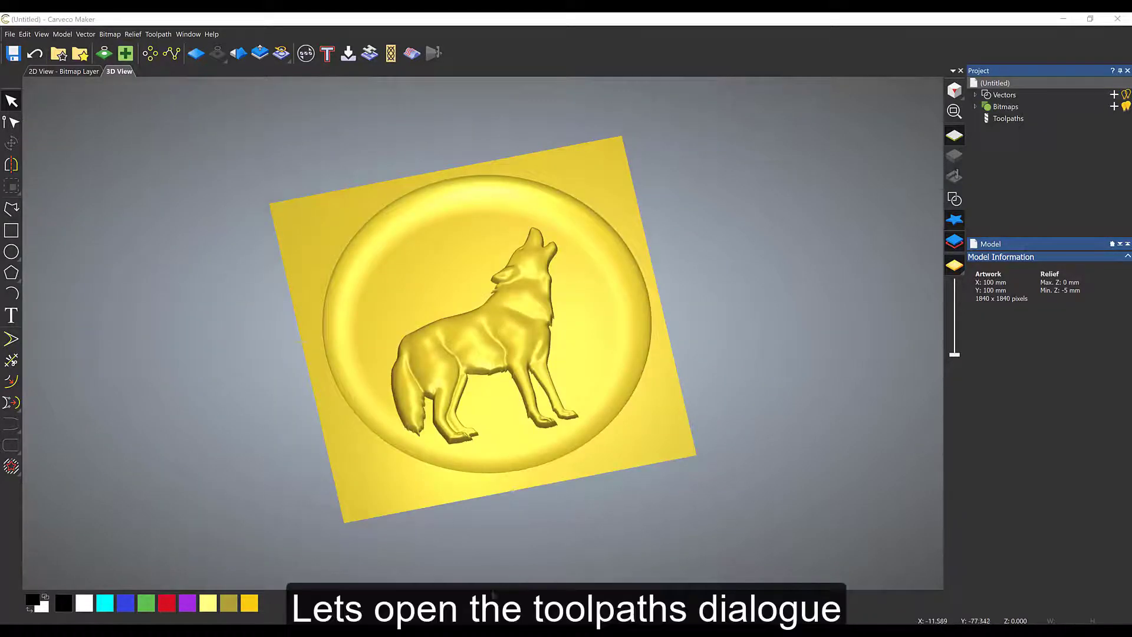
Start a 3D Machine Relief toolpath limited to the selected vectors.
left_click(1008, 118)
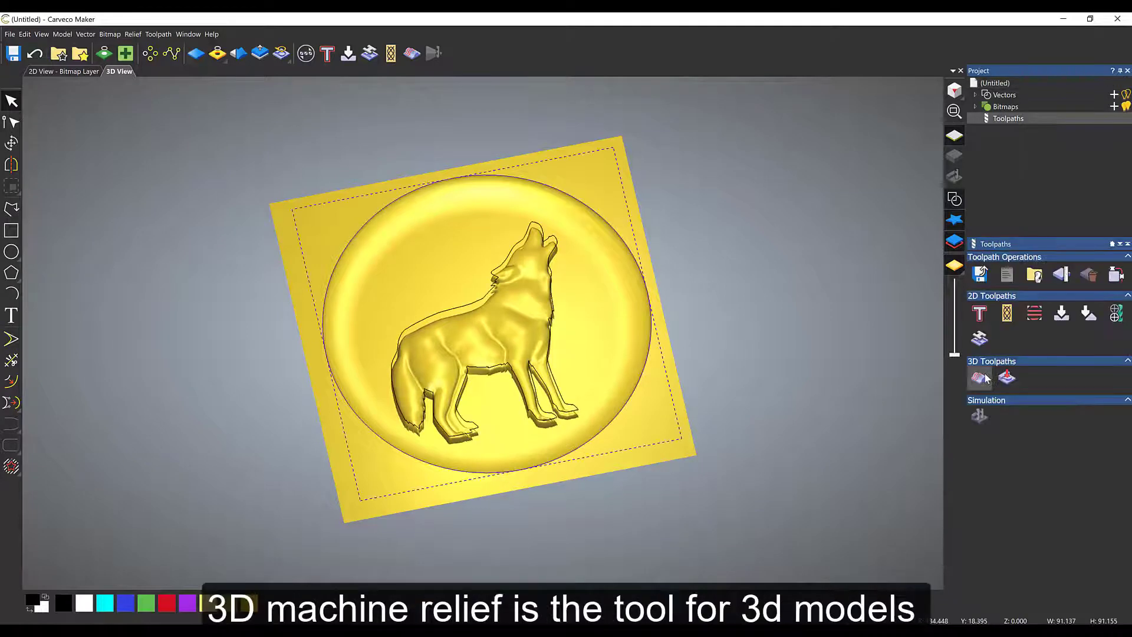
left_click(979, 377)
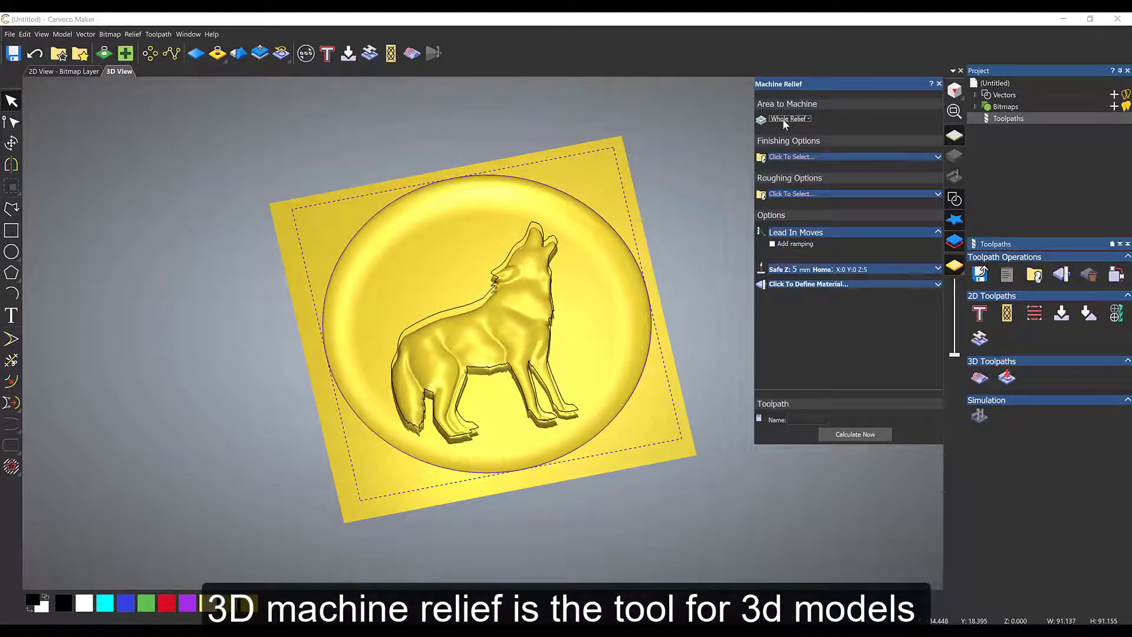
left_click(789, 119)
left_click(787, 143)
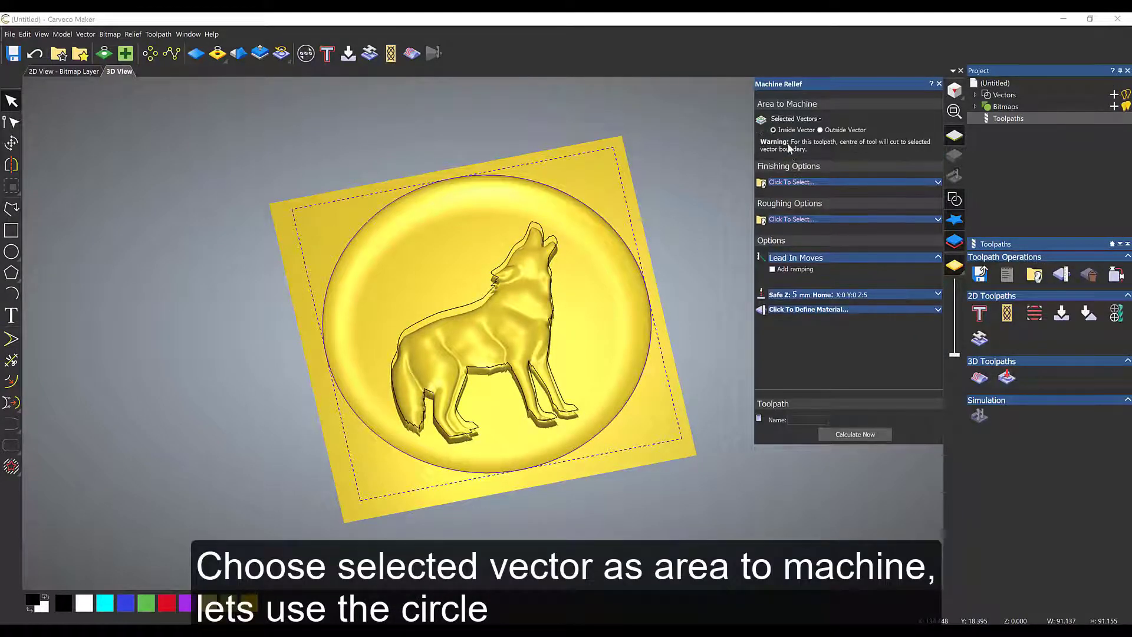
Choose Endmill 2.0 mm for roughing and Ball Nose 1.0 mm for finishing.
left_click(792, 220)
scroll(393, 369, "down", 1)
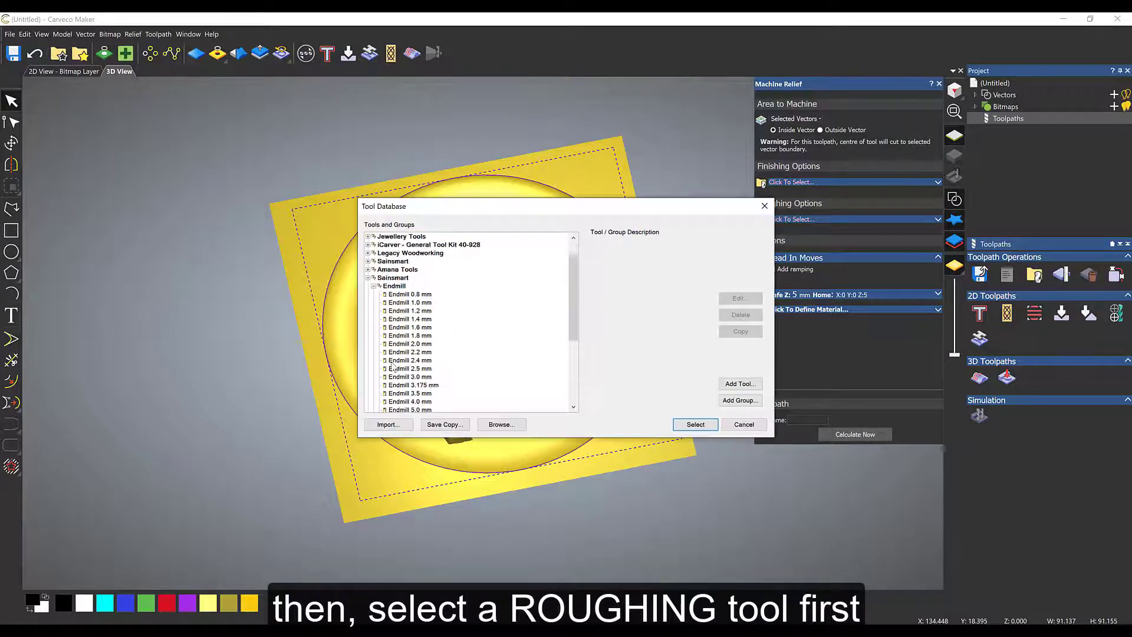
left_click(420, 344)
left_click(695, 424)
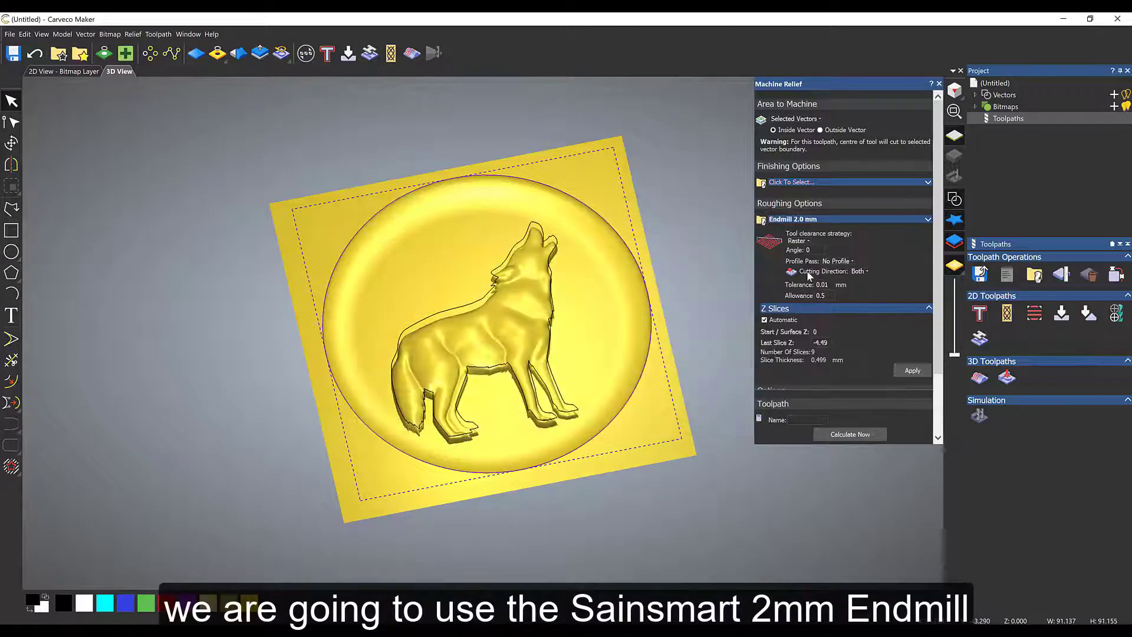
left_click(795, 182)
scroll(418, 345, "down", 4)
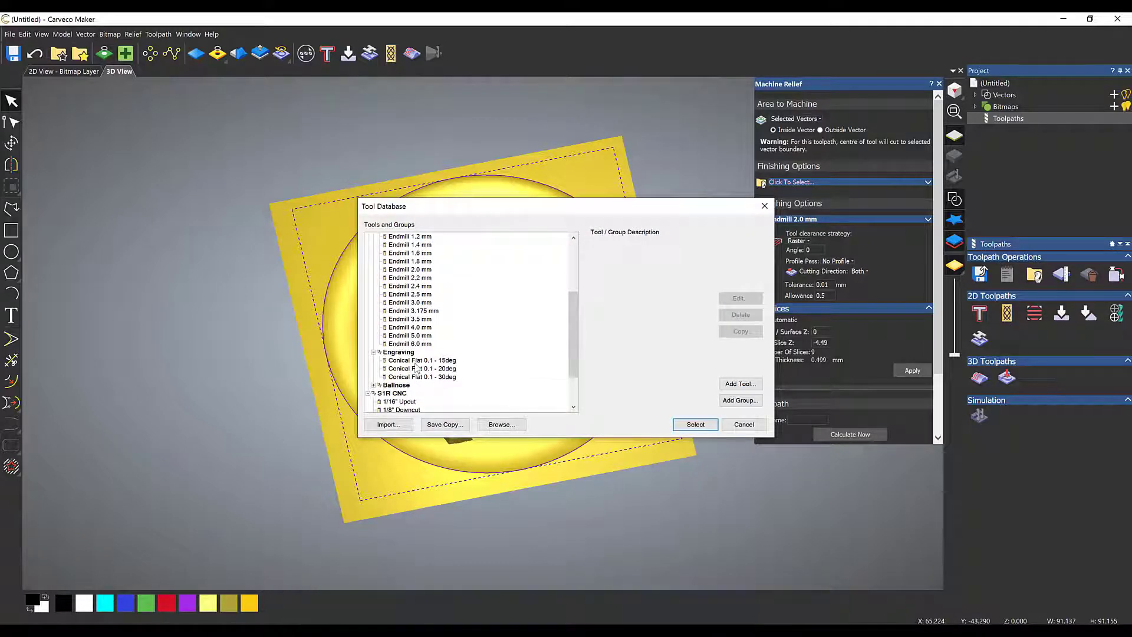
left_click(372, 386)
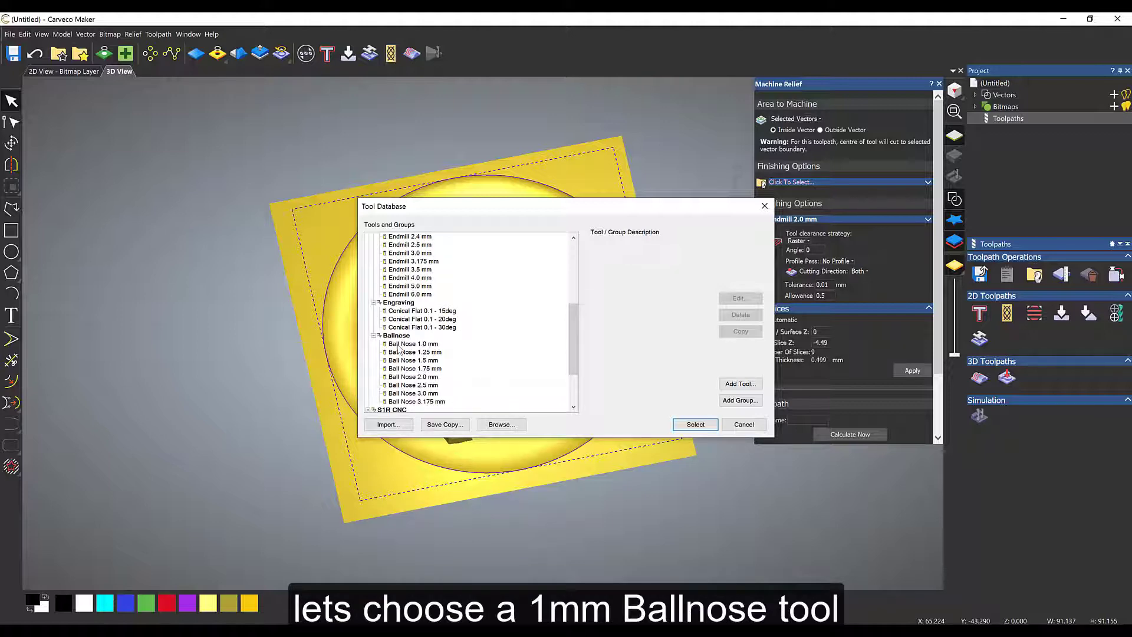
left_click(407, 344)
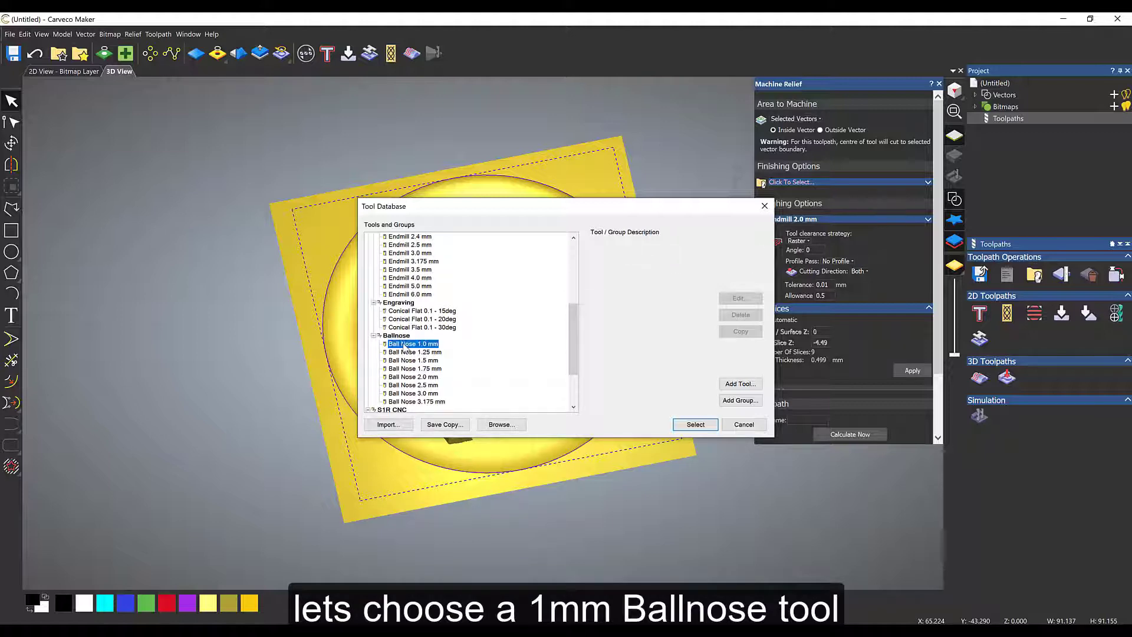
left_click(695, 425)
scroll(777, 415, "down", 3)
Define the material with a 12 mm thickness and view the material block.
left_click(829, 383)
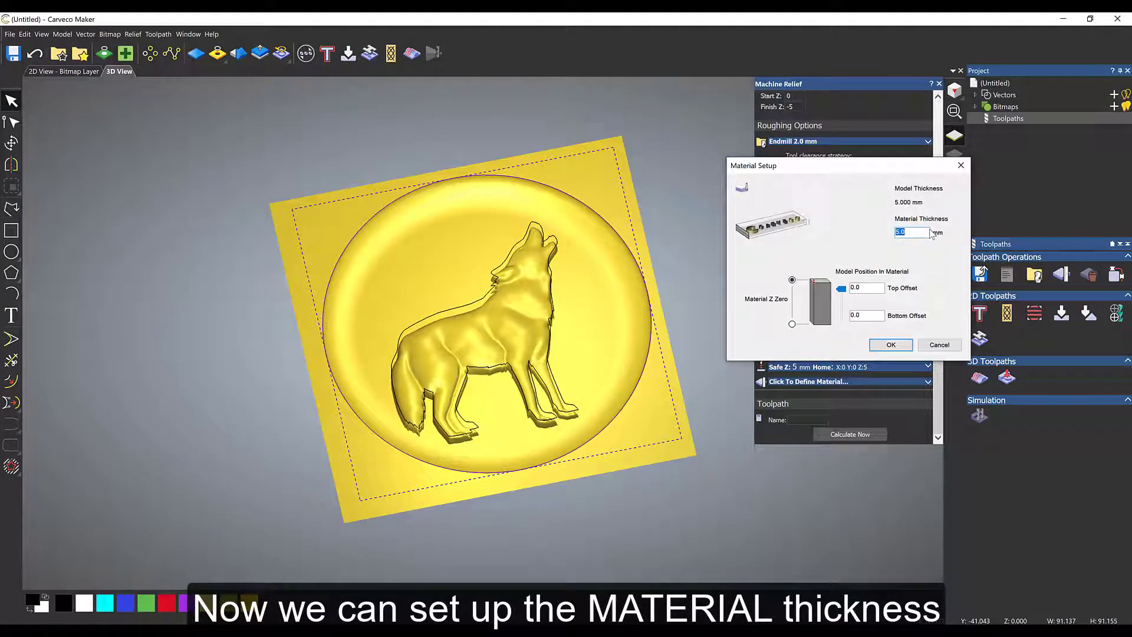
type("12")
left_click(891, 346)
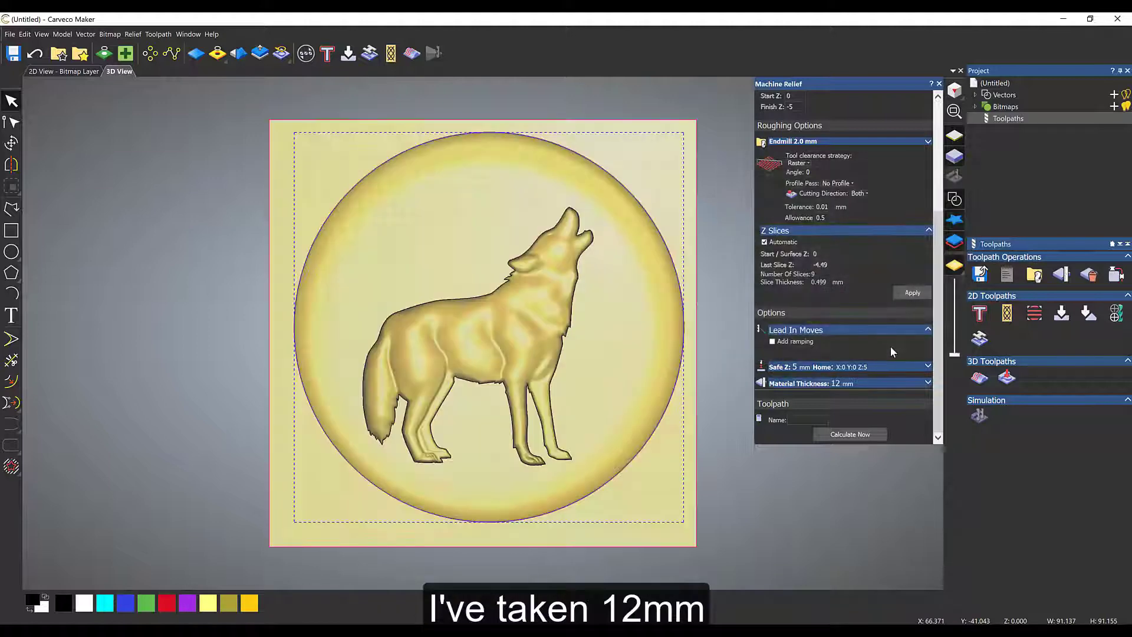
left_click_drag(493, 385, 525, 165)
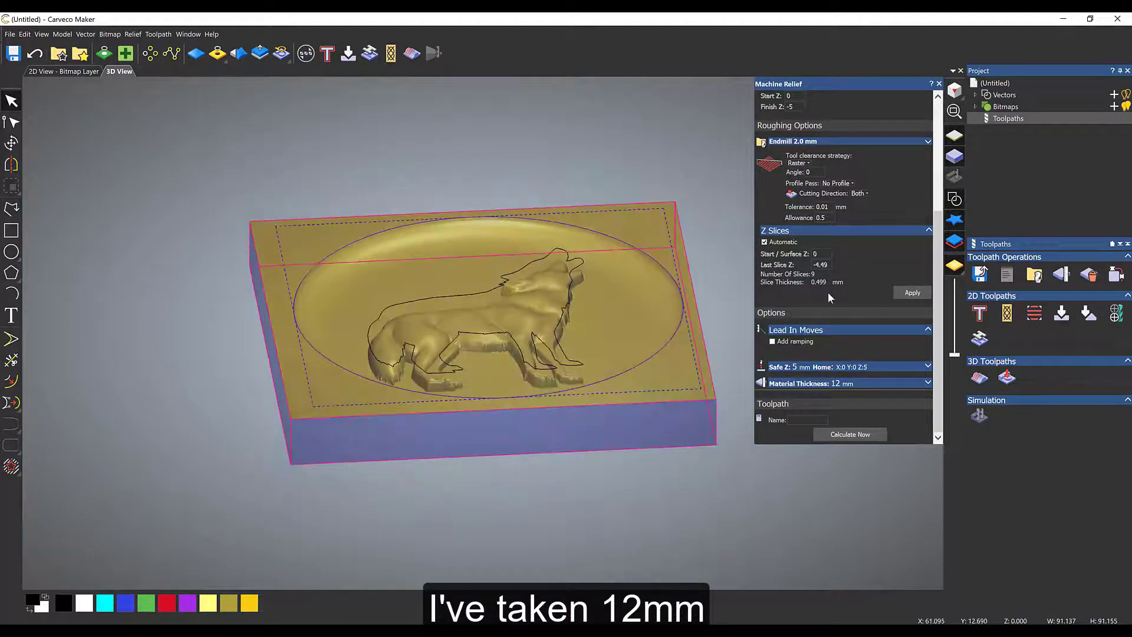
Switch the roughing tool clearance strategy to Offset.
left_click(800, 163)
left_click(799, 175)
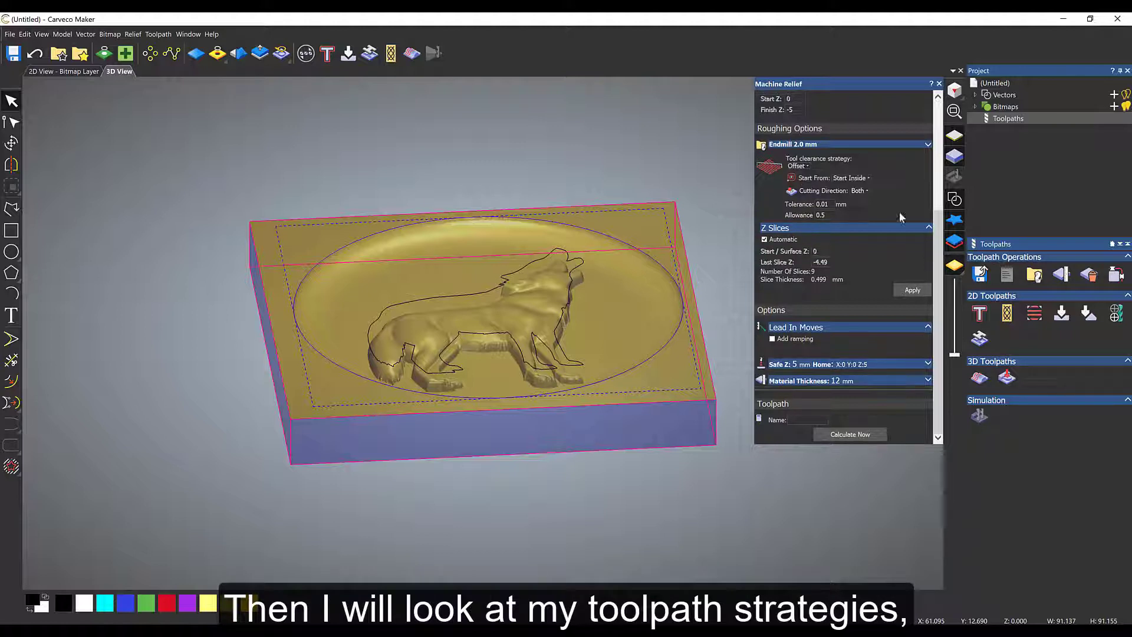
left_click_drag(935, 227, 936, 178)
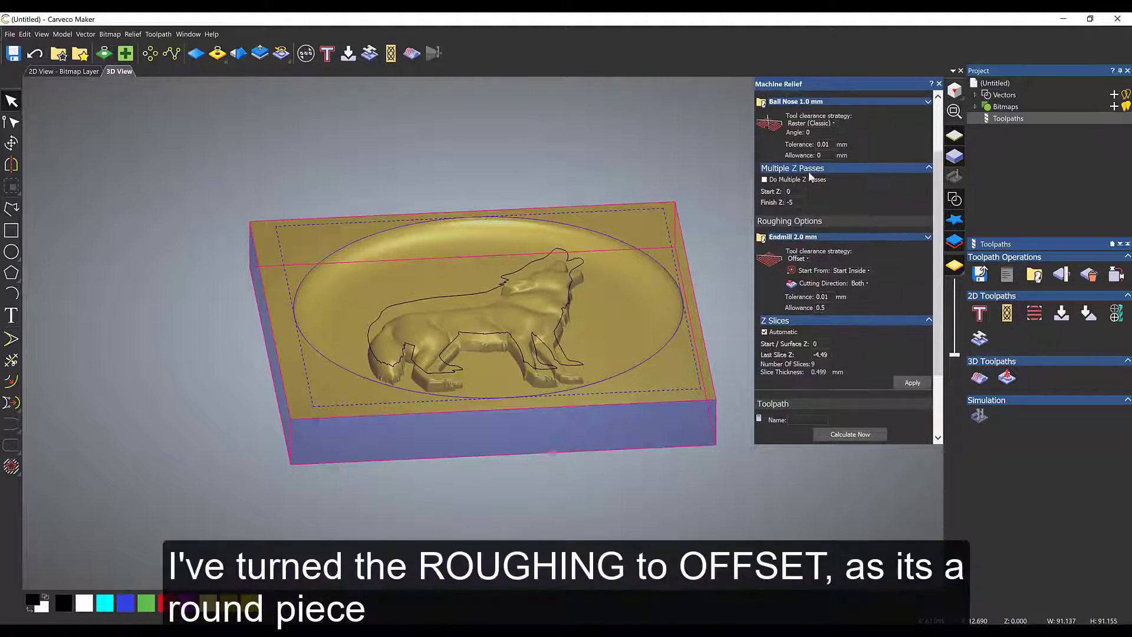
scroll(804, 195, "up", 3)
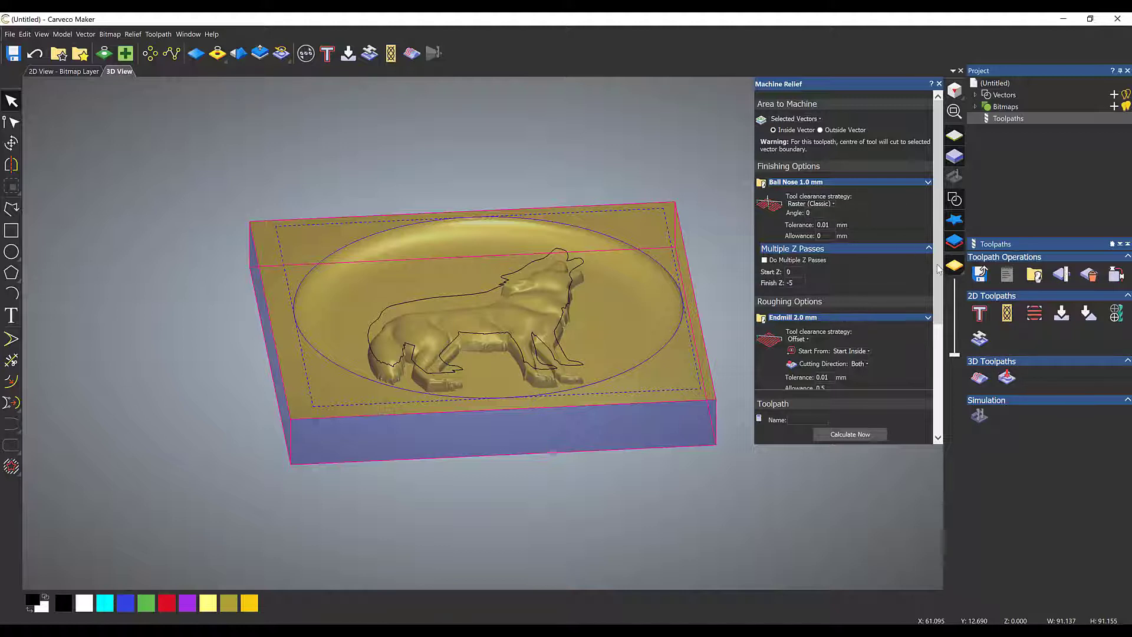
left_click_drag(938, 266, 943, 378)
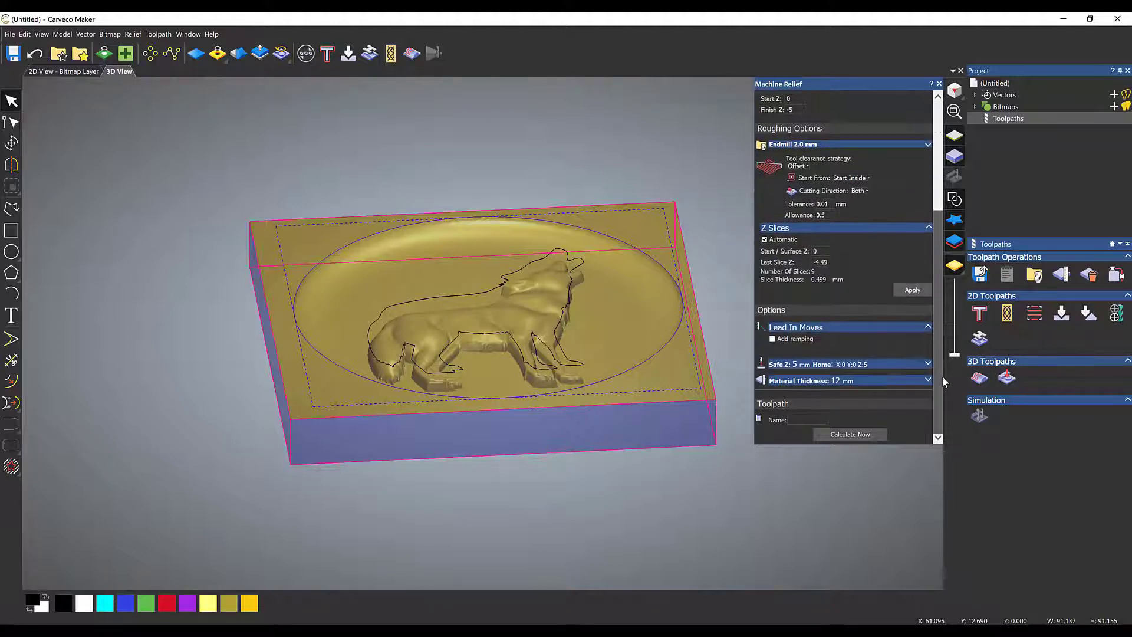
Calculate the Machine Relief toolpath, inspect it over the dish, and close the panel.
left_click(872, 437)
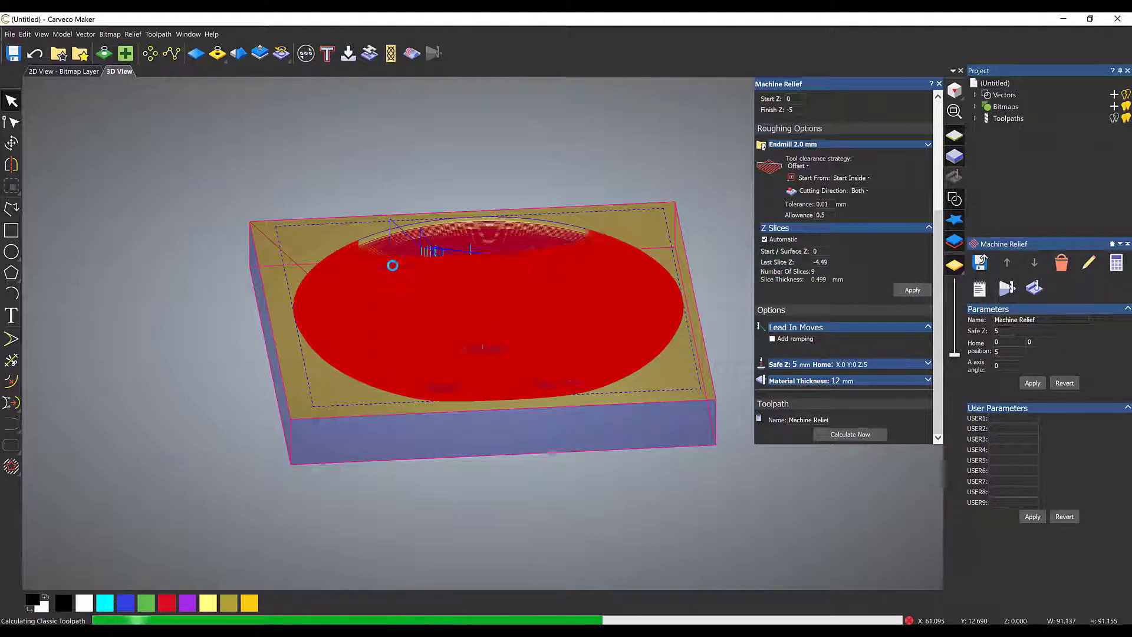
left_click_drag(488, 275, 448, 279)
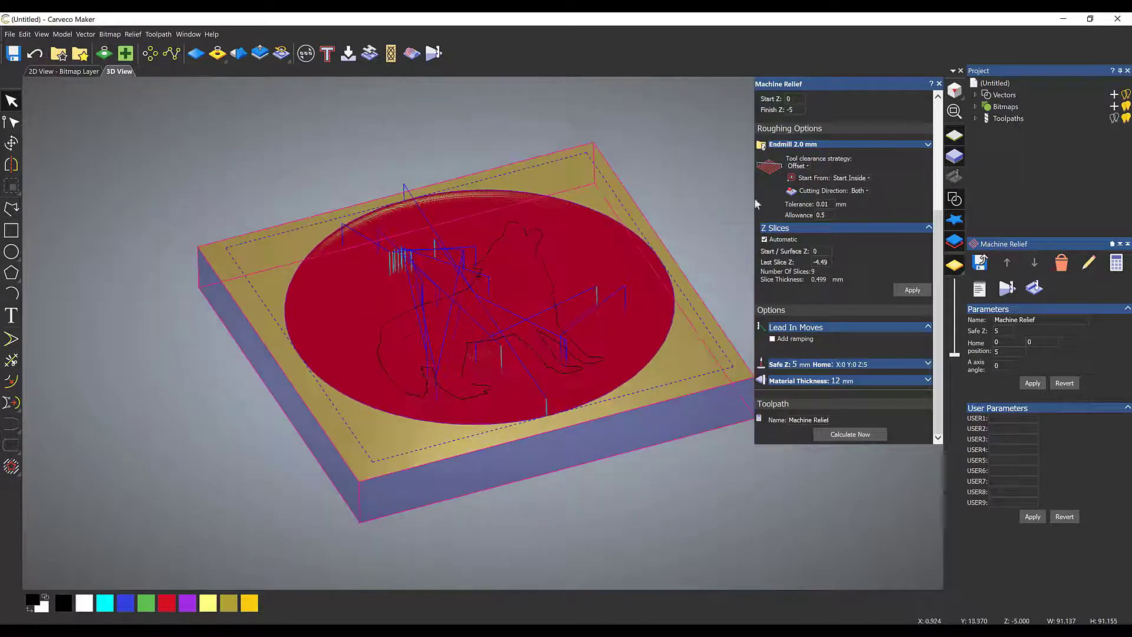
left_click(939, 83)
Simulate the Endmill 2.0 mm roughing toolpath.
left_click(976, 118)
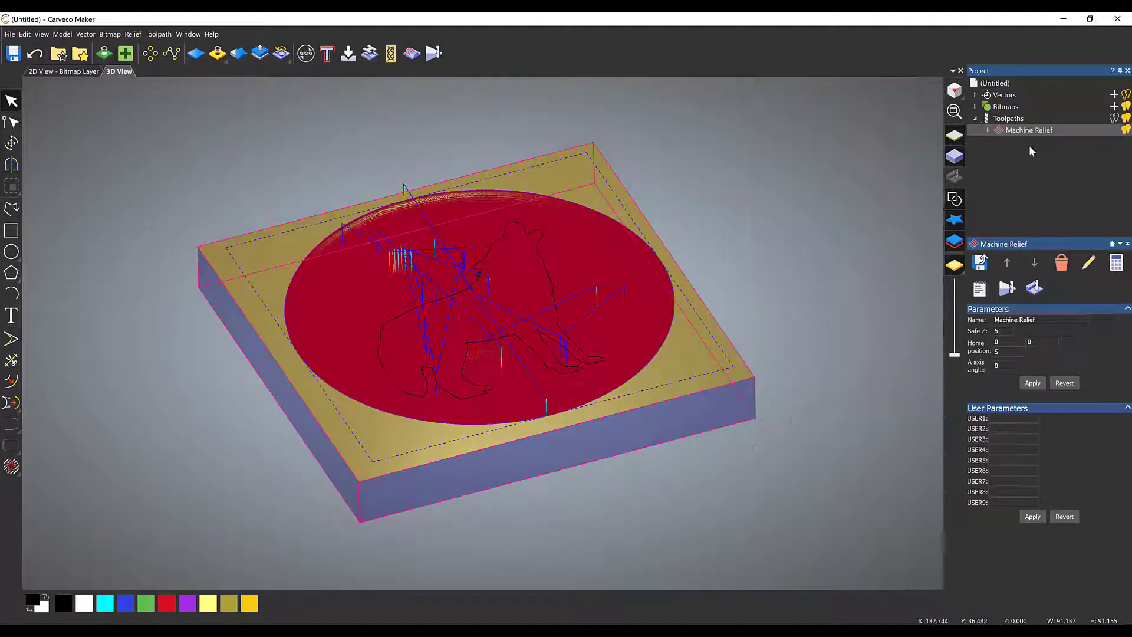
left_click(987, 129)
left_click(1027, 145)
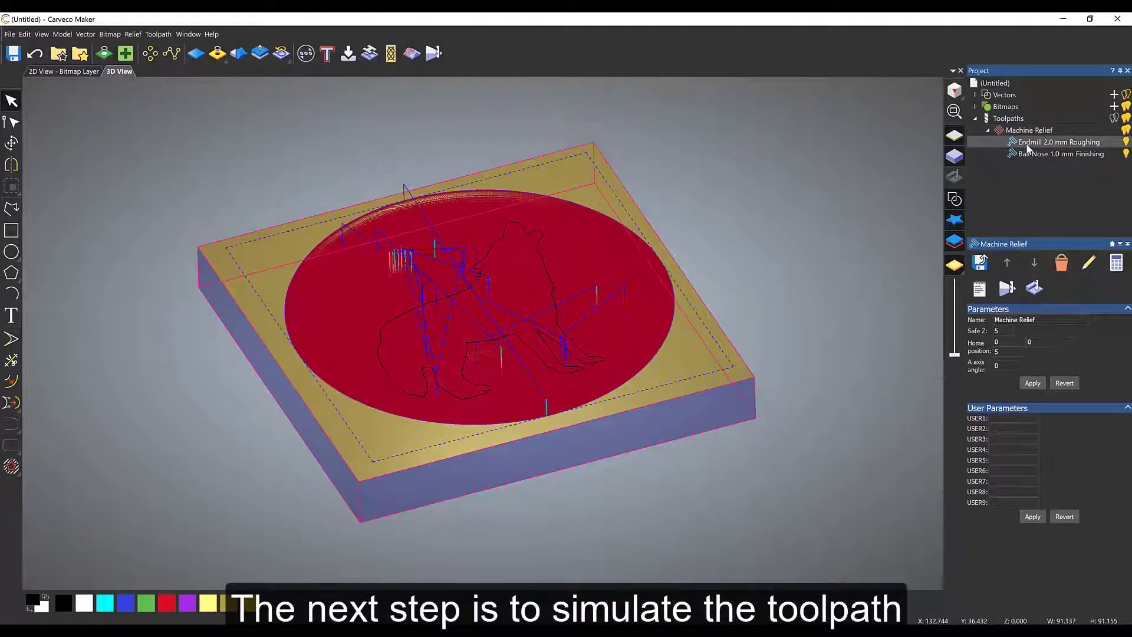
right_click(1027, 147)
left_click(1035, 187)
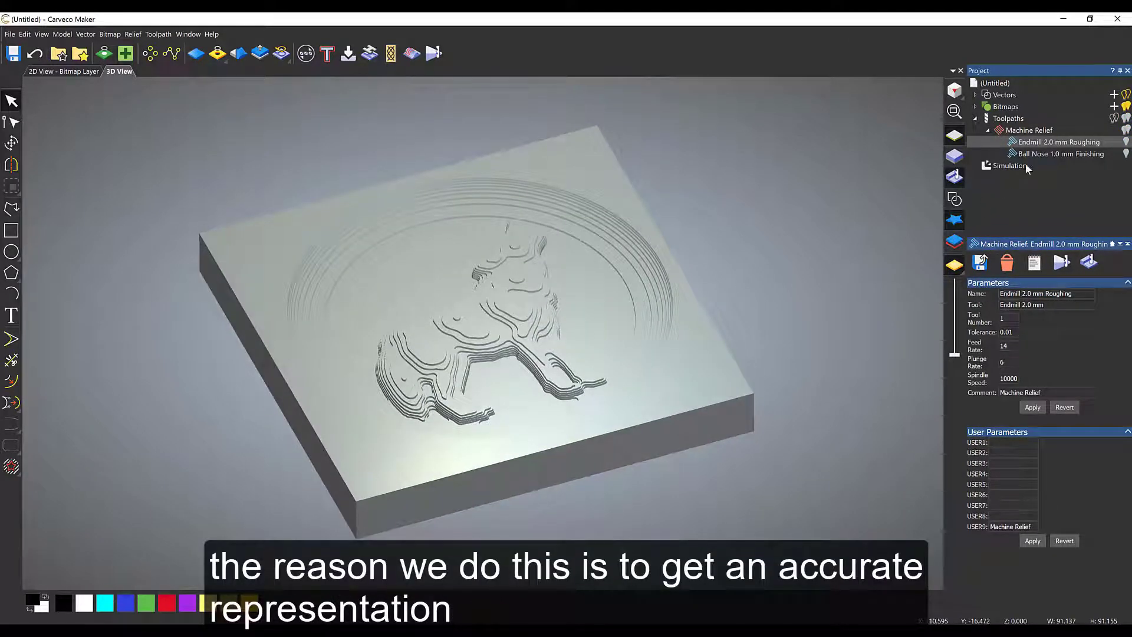
Simulate the Ball Nose 1.0 mm finishing toolpath to show the smooth wolf dish.
right_click(1031, 153)
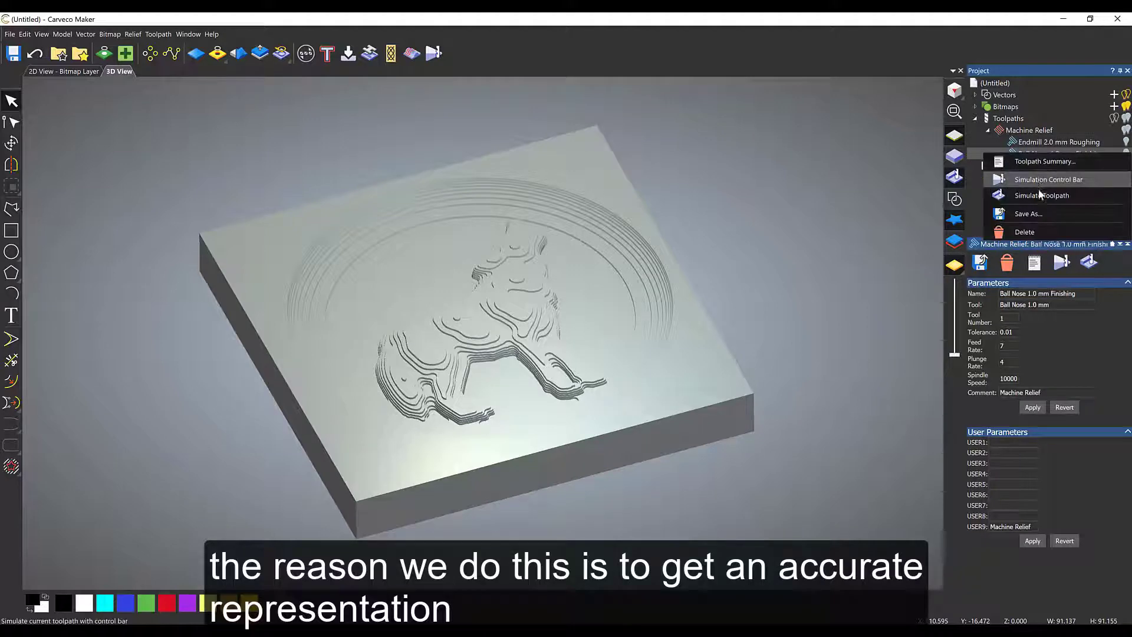
left_click(1038, 195)
scroll(520, 309, "up", 2)
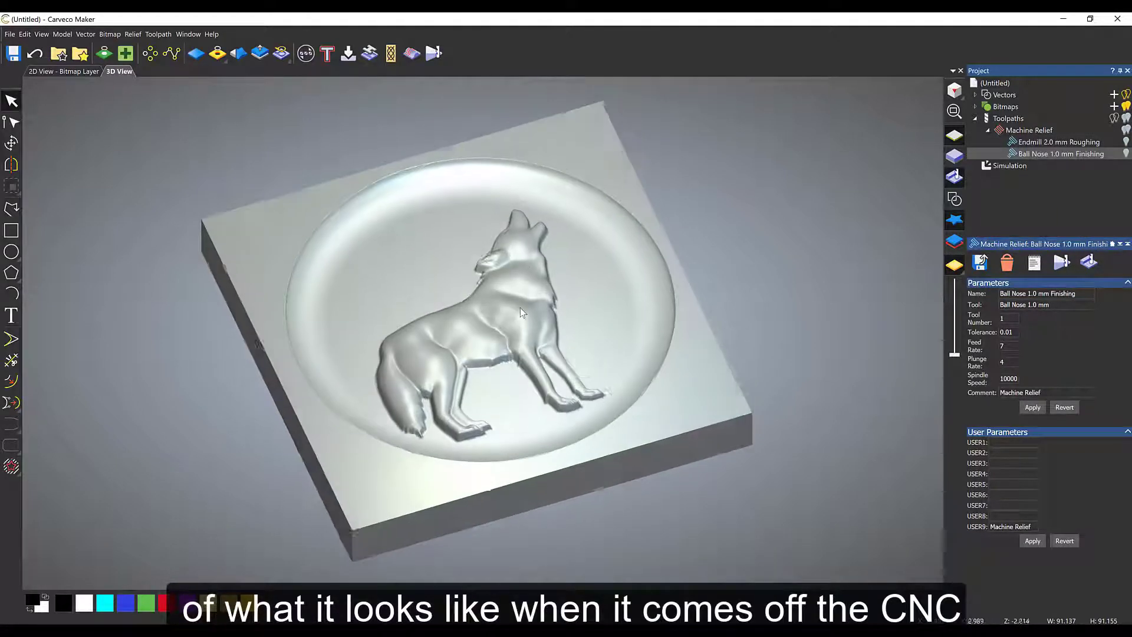
scroll(497, 442, "up", 3)
scroll(497, 443, "down", 2)
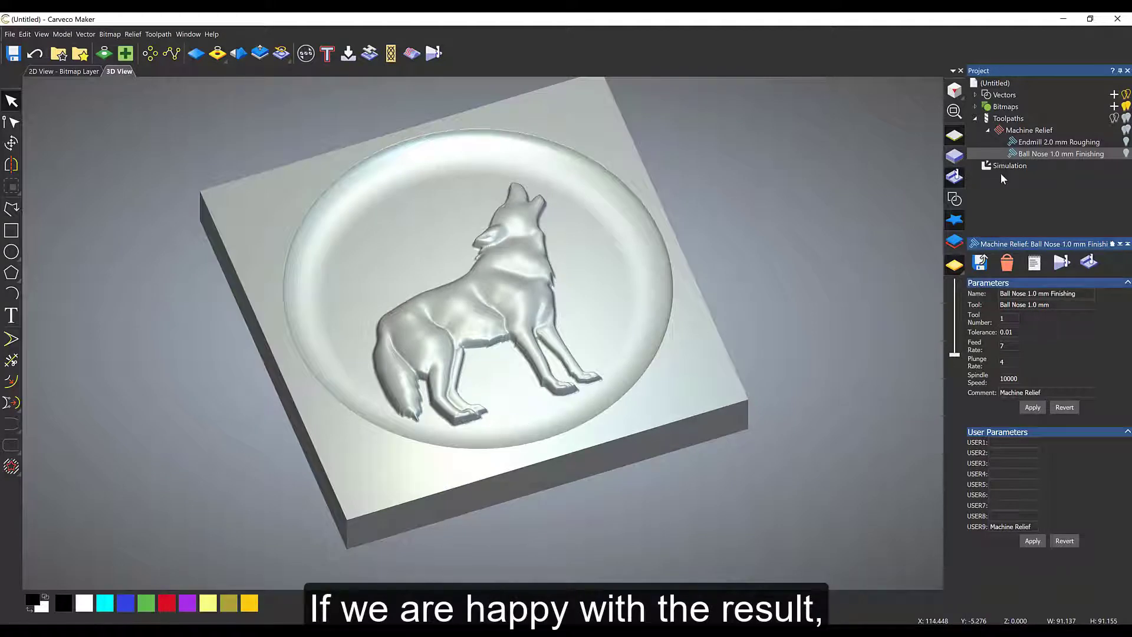
right_click(1014, 131)
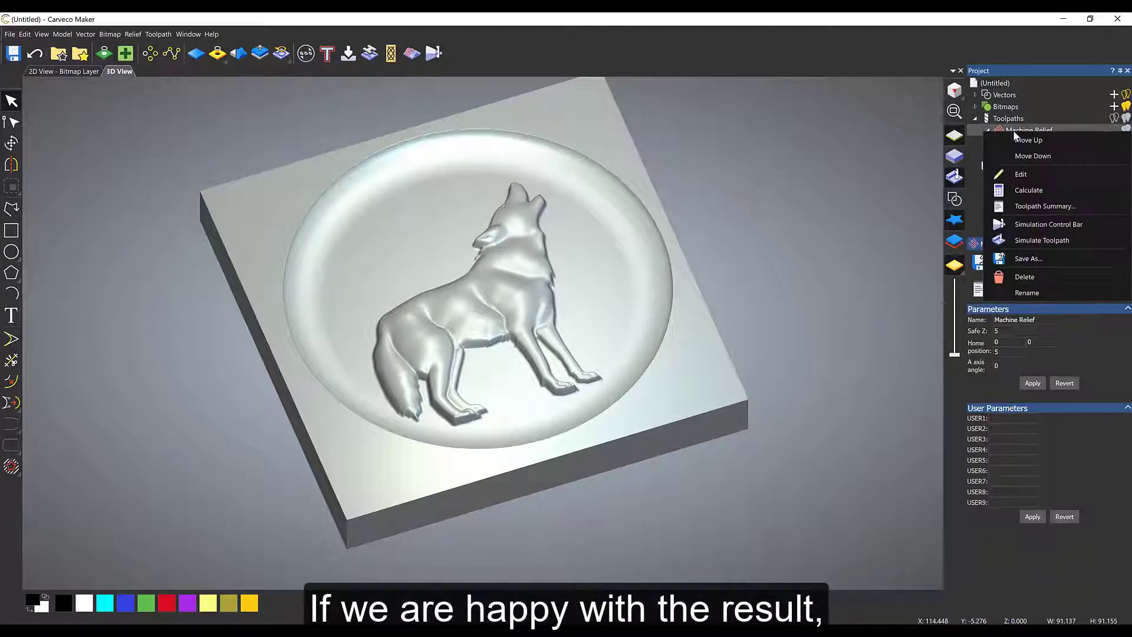
Save only the Endmill 2.0 mm roughing toolpath as the tap file 2mm Wolf.
left_click(1033, 260)
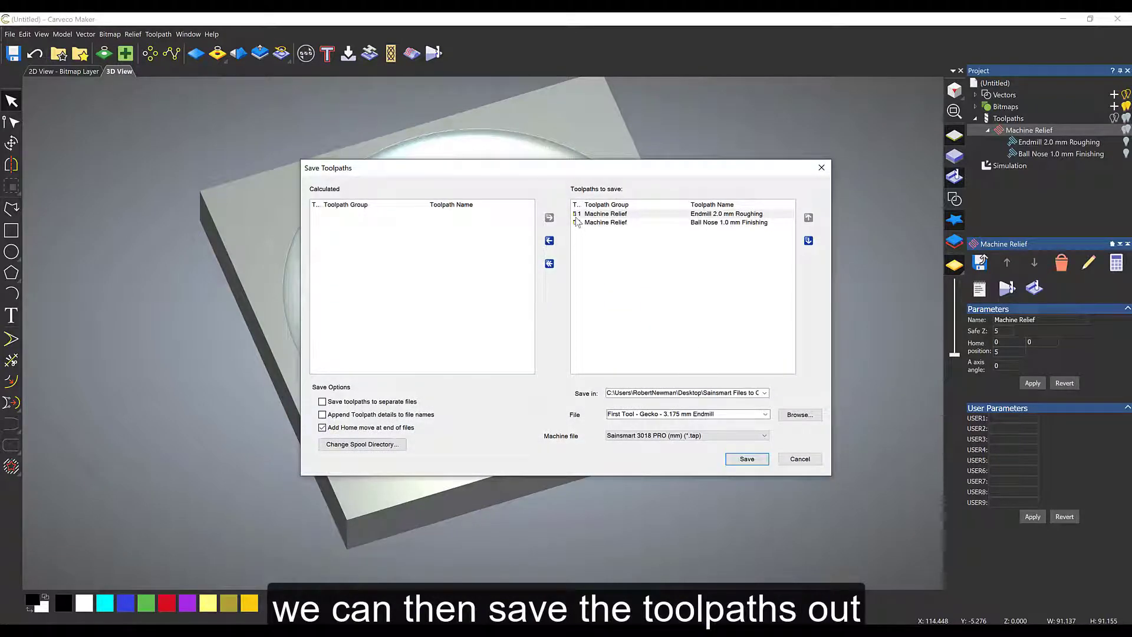
left_click(633, 222)
left_click(549, 240)
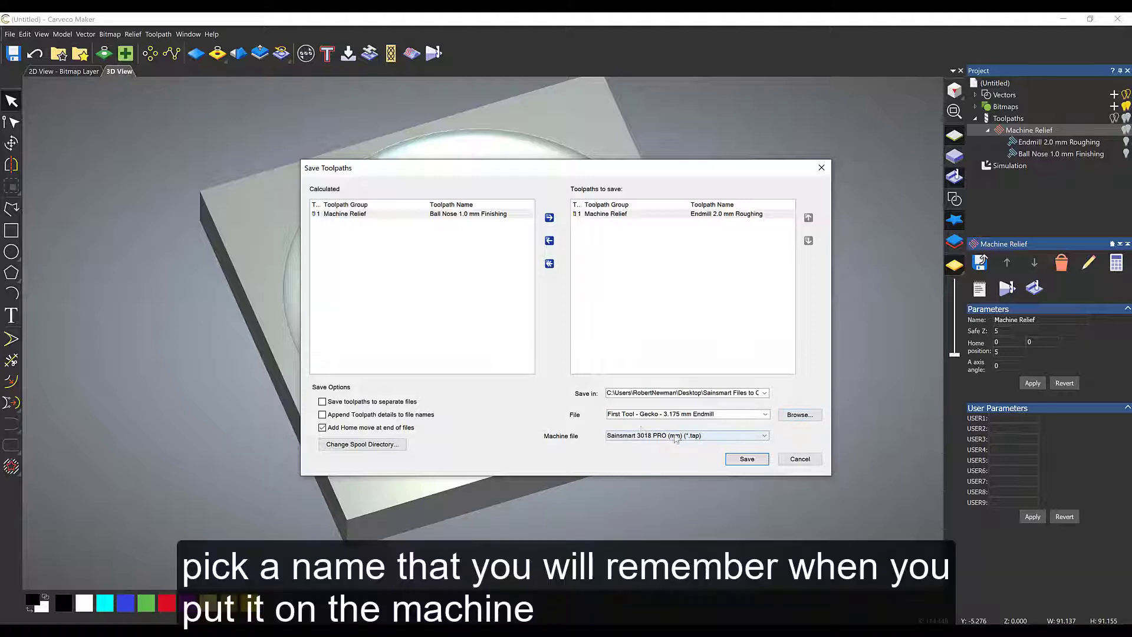
triple_click(726, 415)
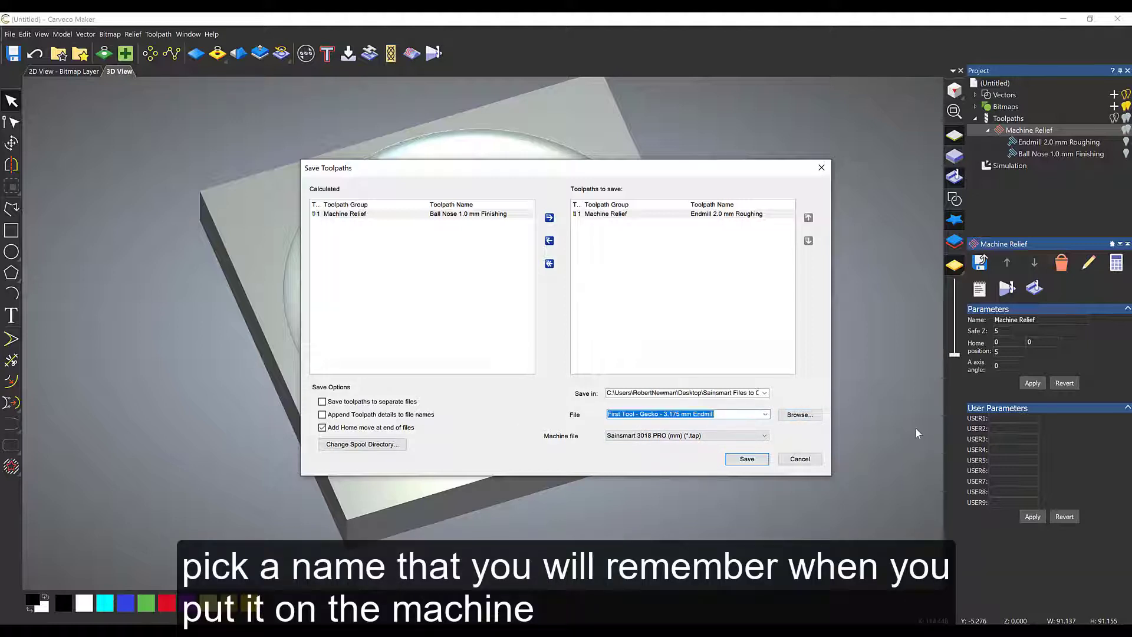
type("Wolf")
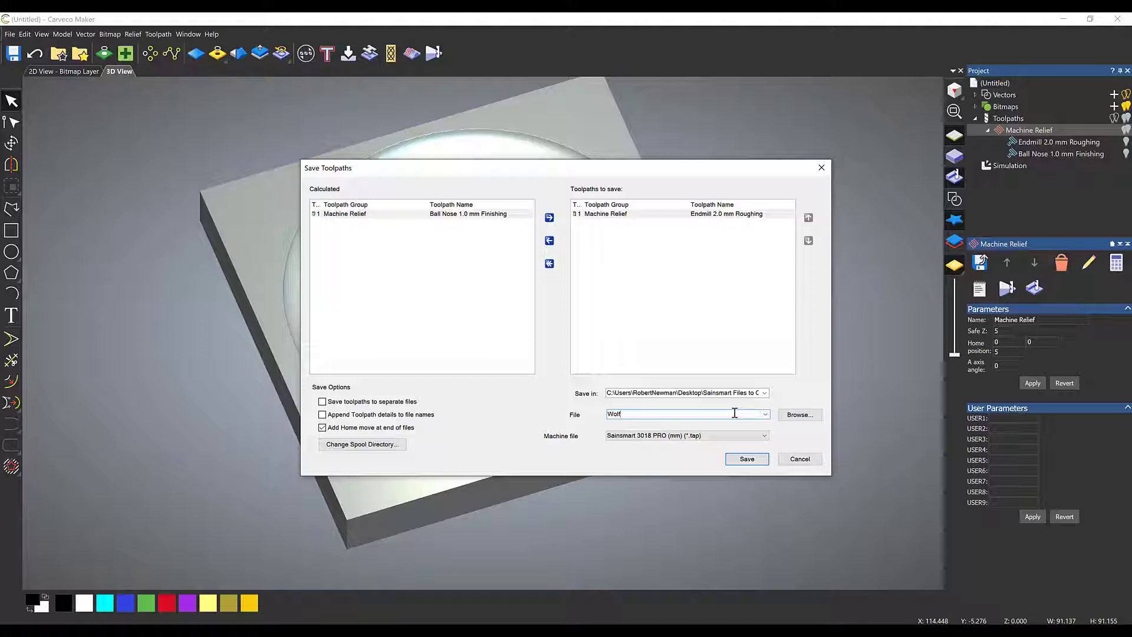
type("2m")
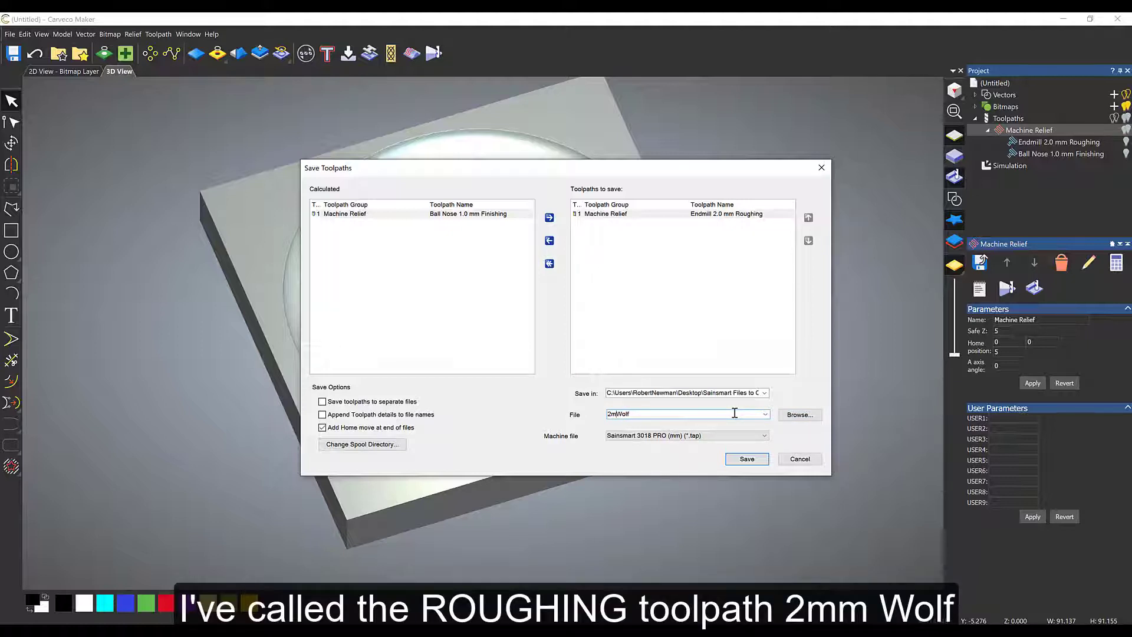
type(" m")
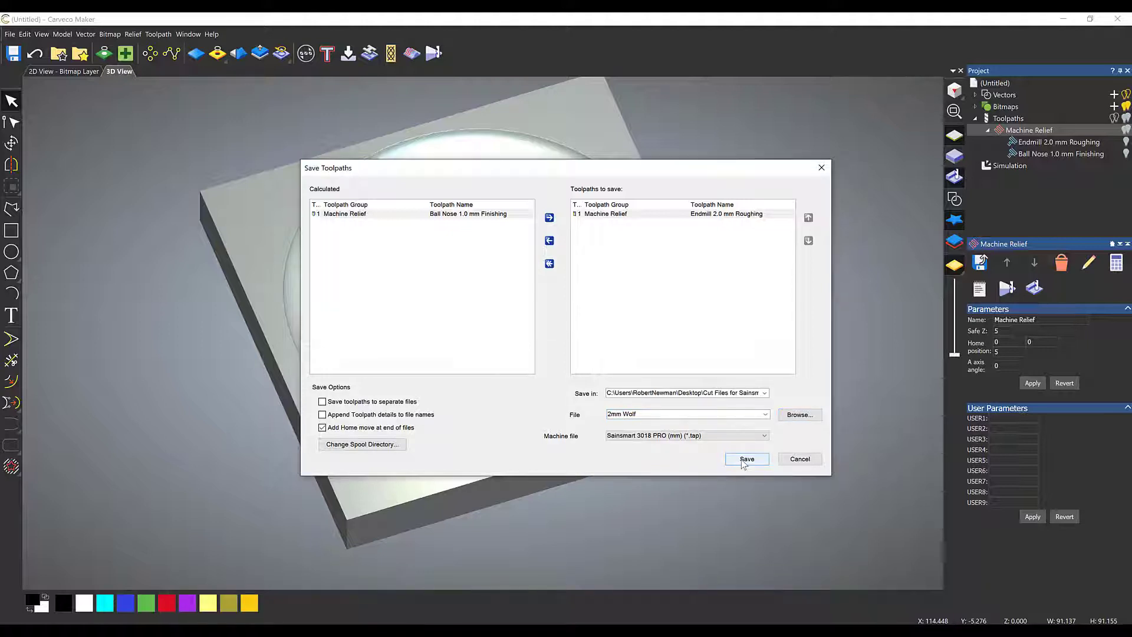
Swap in the Ball Nose finishing toolpath and save it as 1mm Wolf.
left_click(549, 241)
left_click(516, 214)
left_click(549, 217)
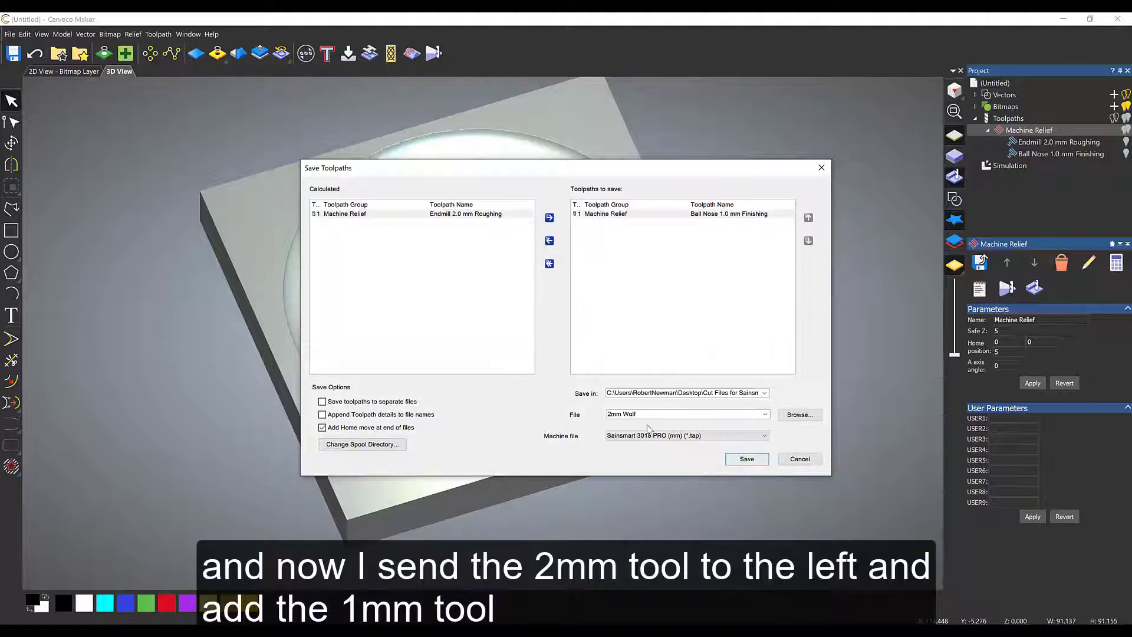
left_click(611, 415)
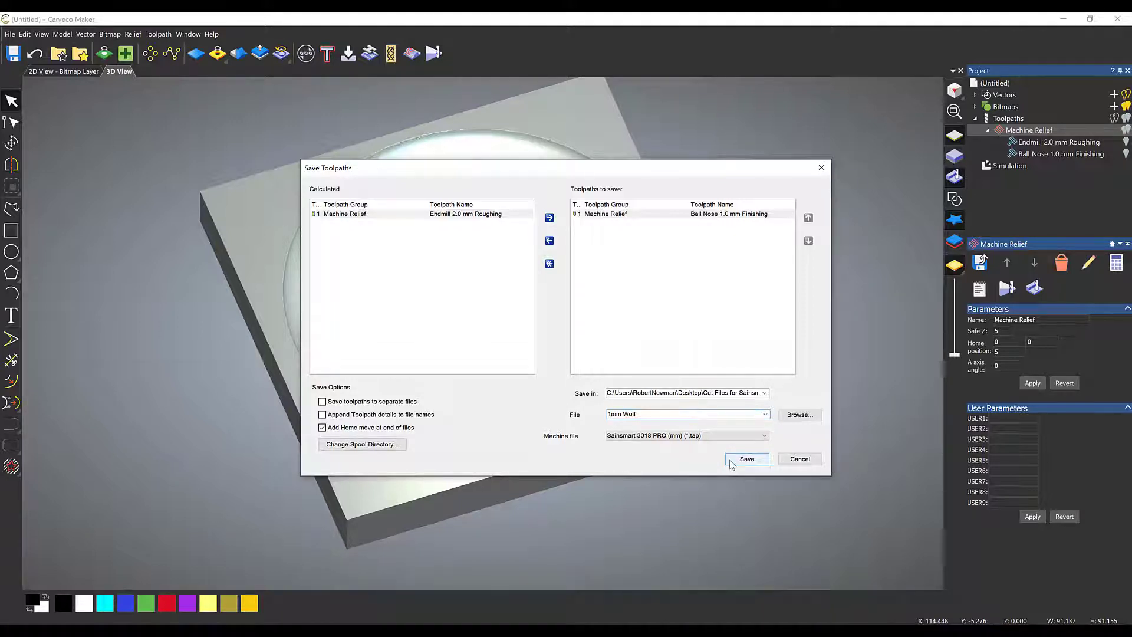
left_click(821, 168)
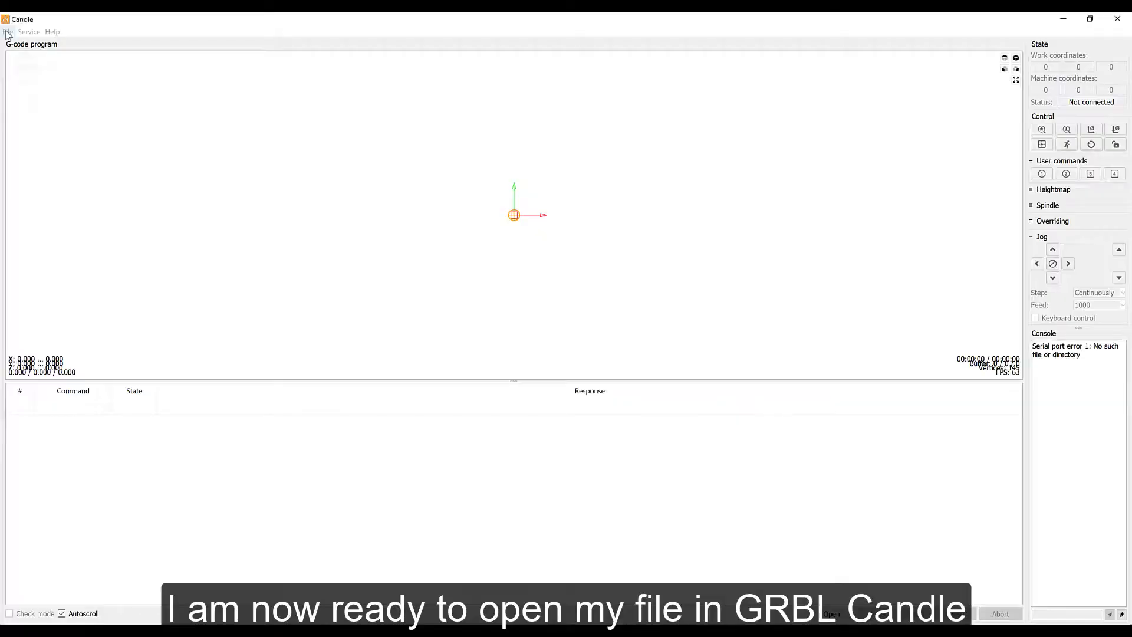
Load 2mm Wolf.tap in Candle and preview its roughing toolpath in a tilted 3D view.
left_click(8, 32)
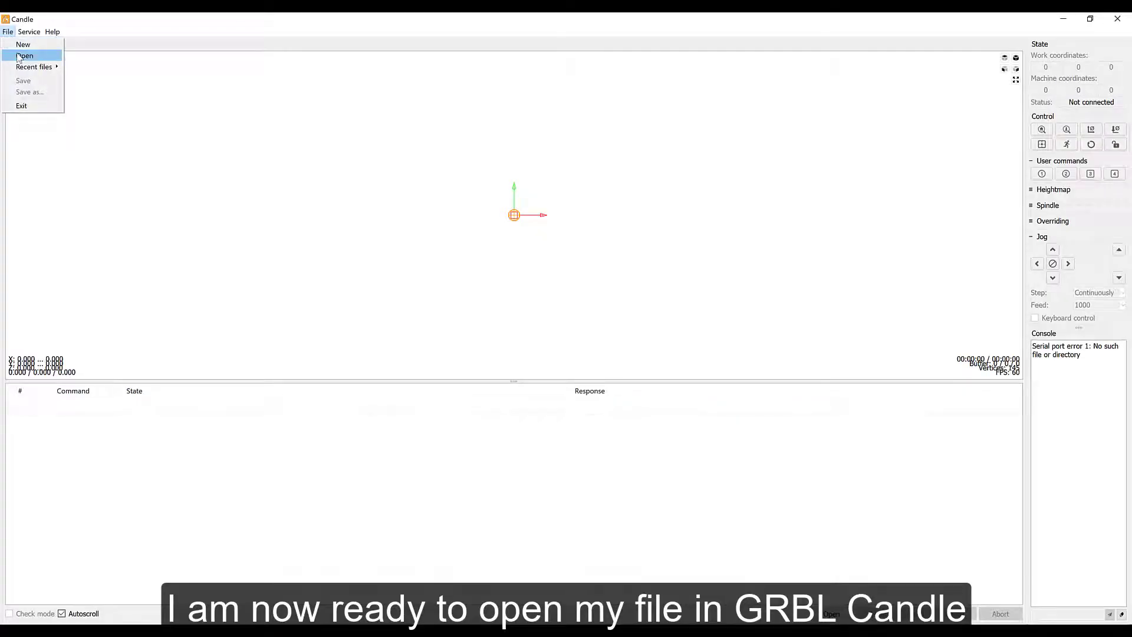
left_click(18, 44)
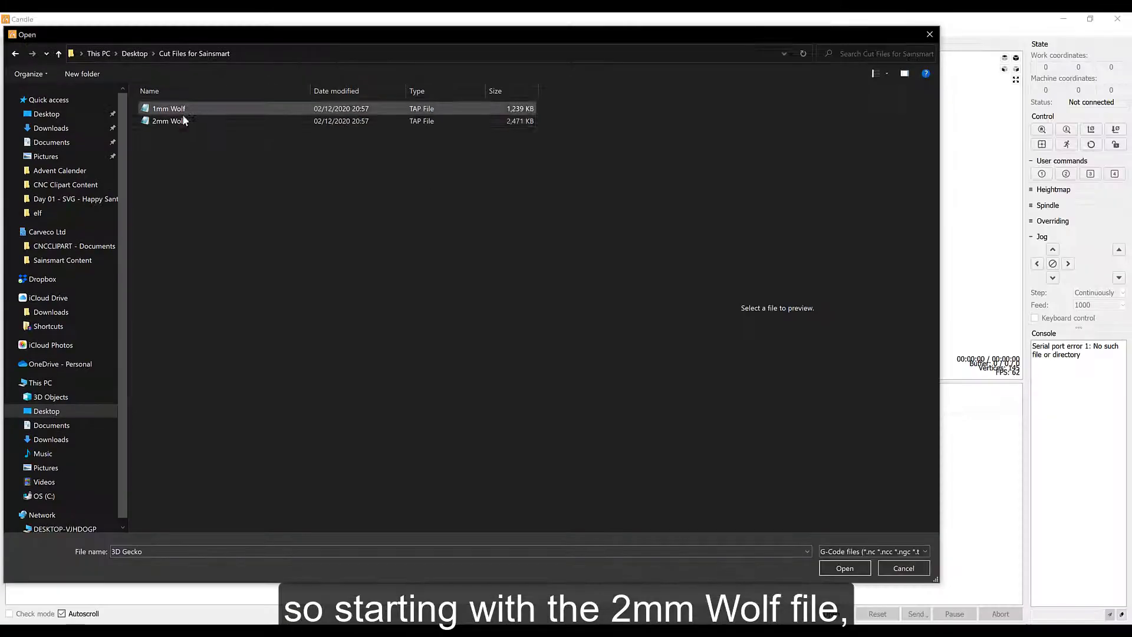
left_click(177, 121)
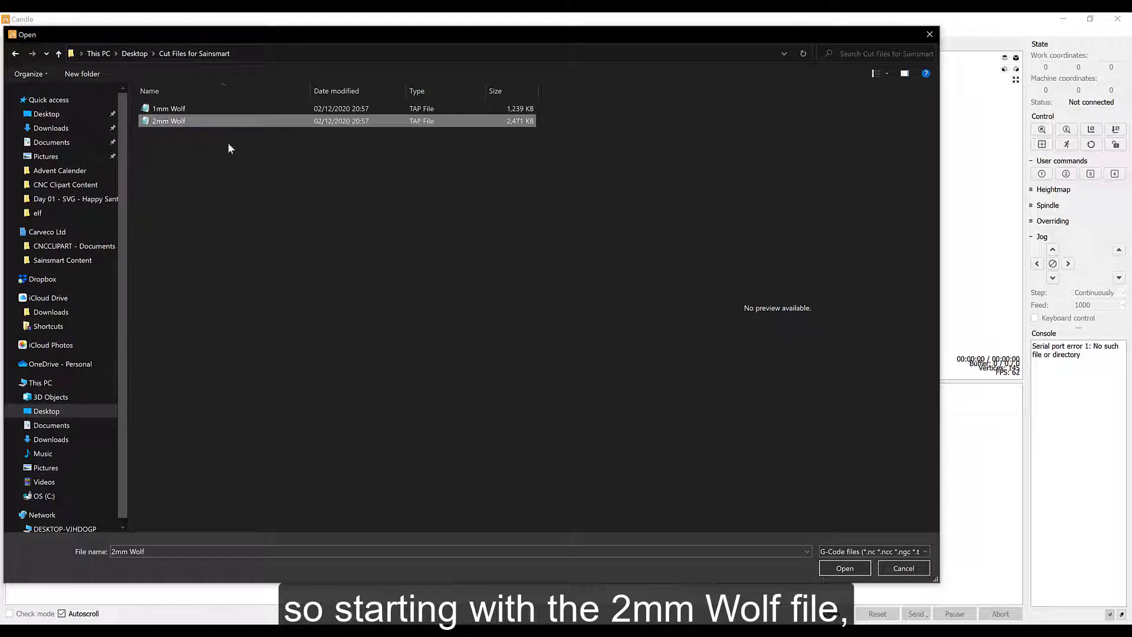
left_click(844, 568)
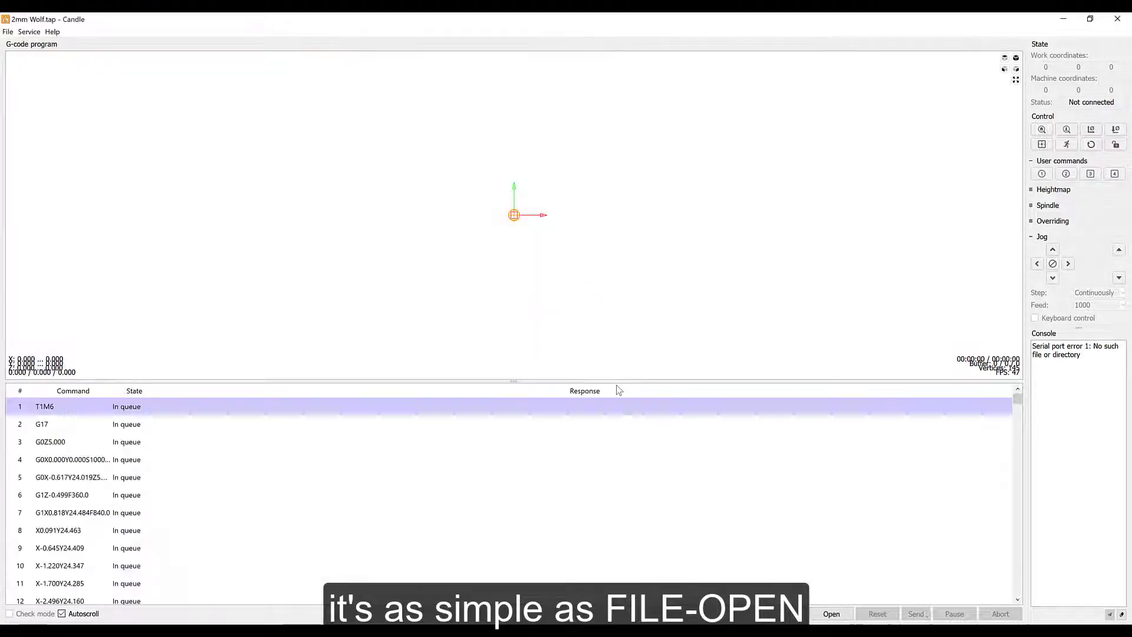
scroll(529, 229, "up", 3)
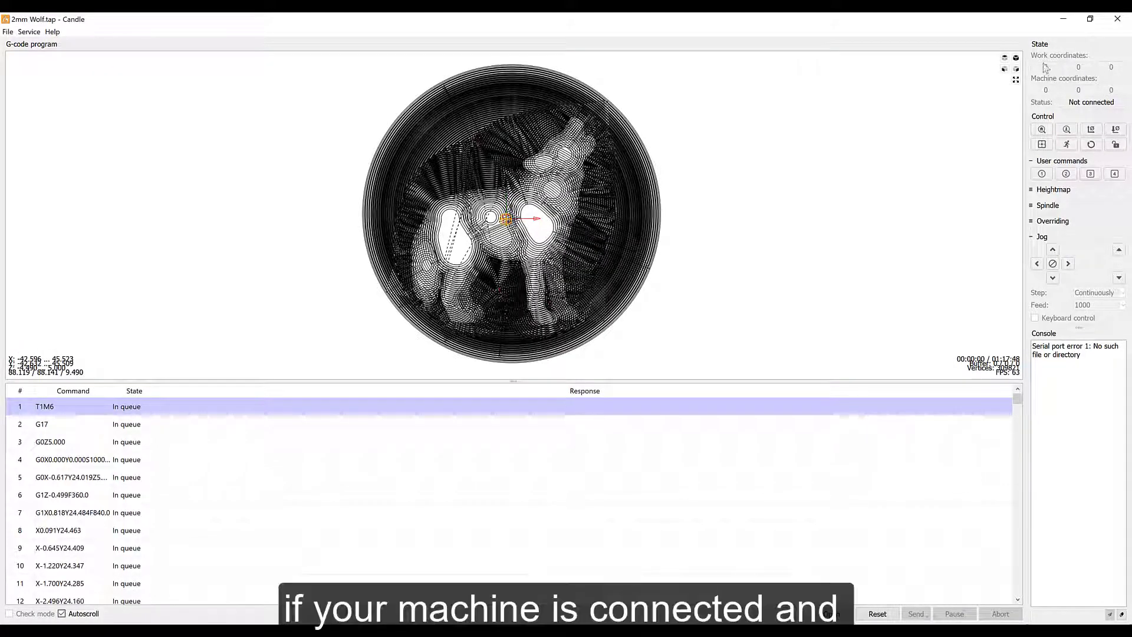
left_click(1016, 58)
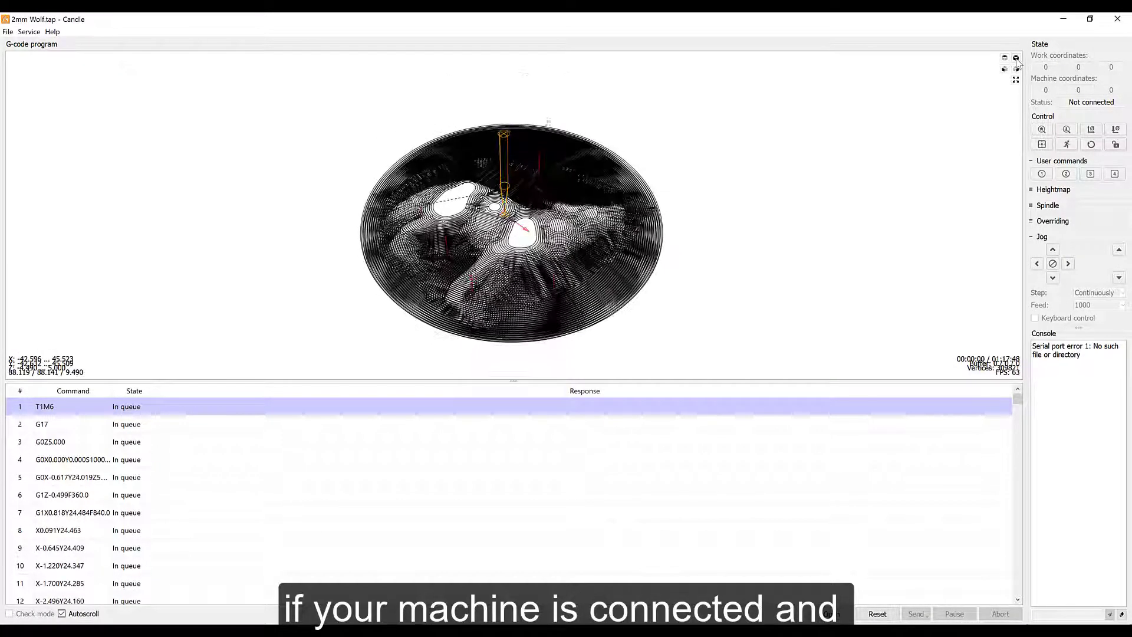
left_click_drag(594, 296, 571, 325)
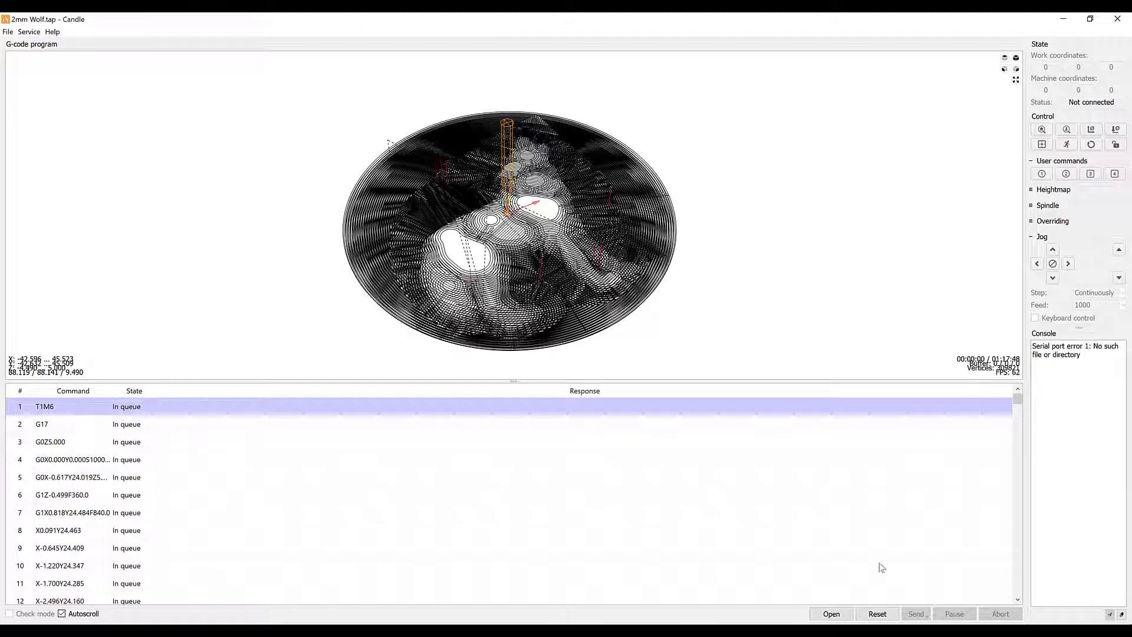
Open the '1mm Wolf' finishing tap file in Candle in place of the roughing program.
left_click(8, 32)
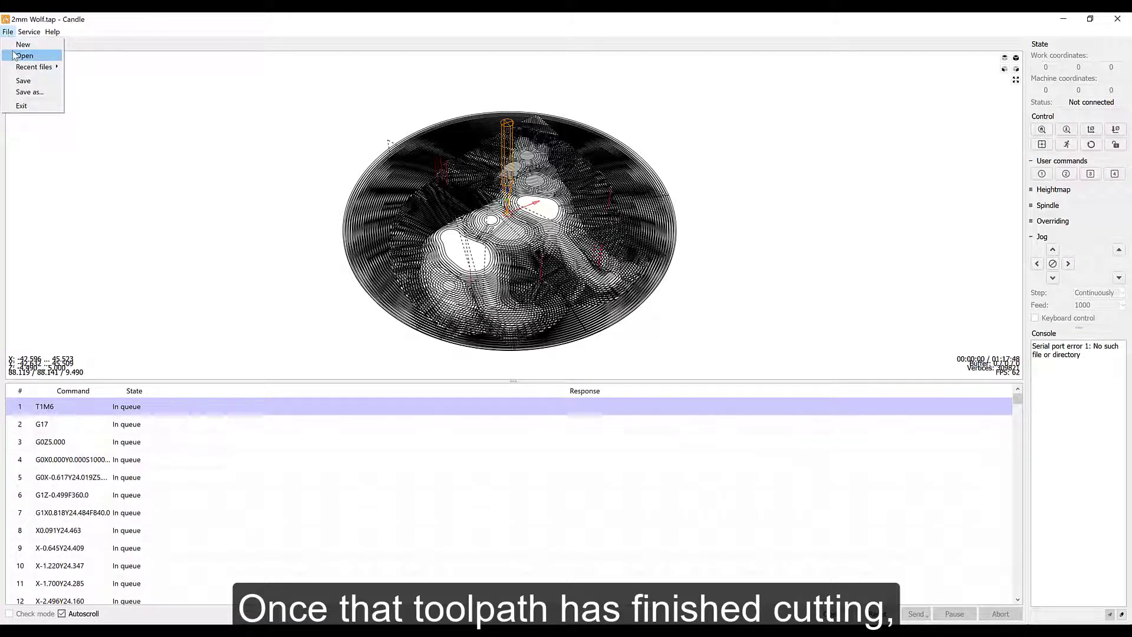
left_click(16, 55)
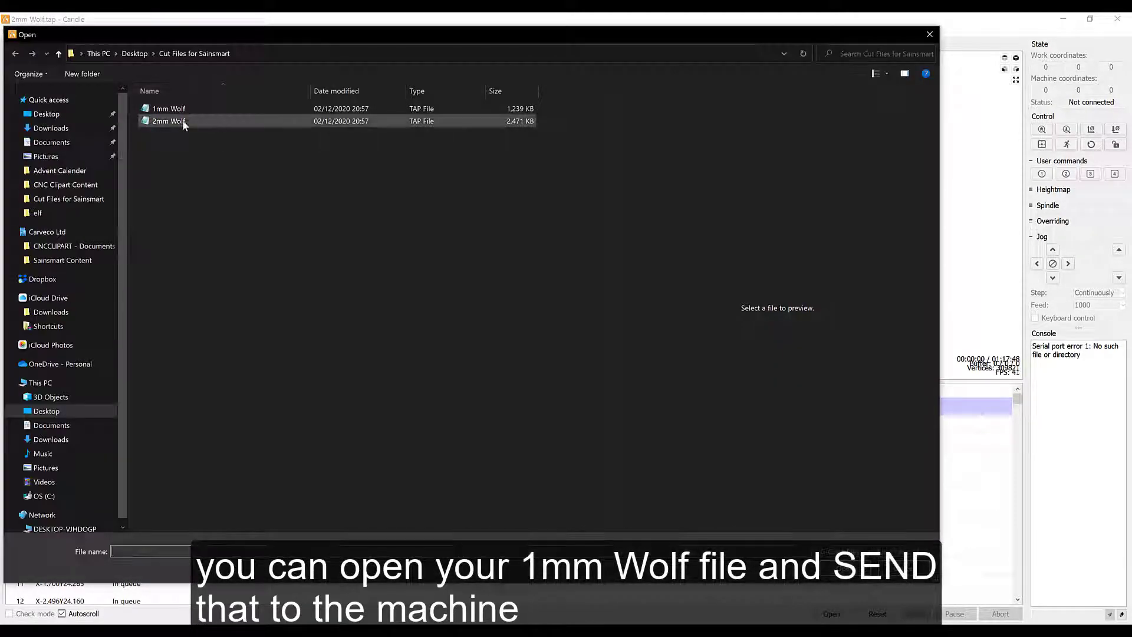
left_click(185, 112)
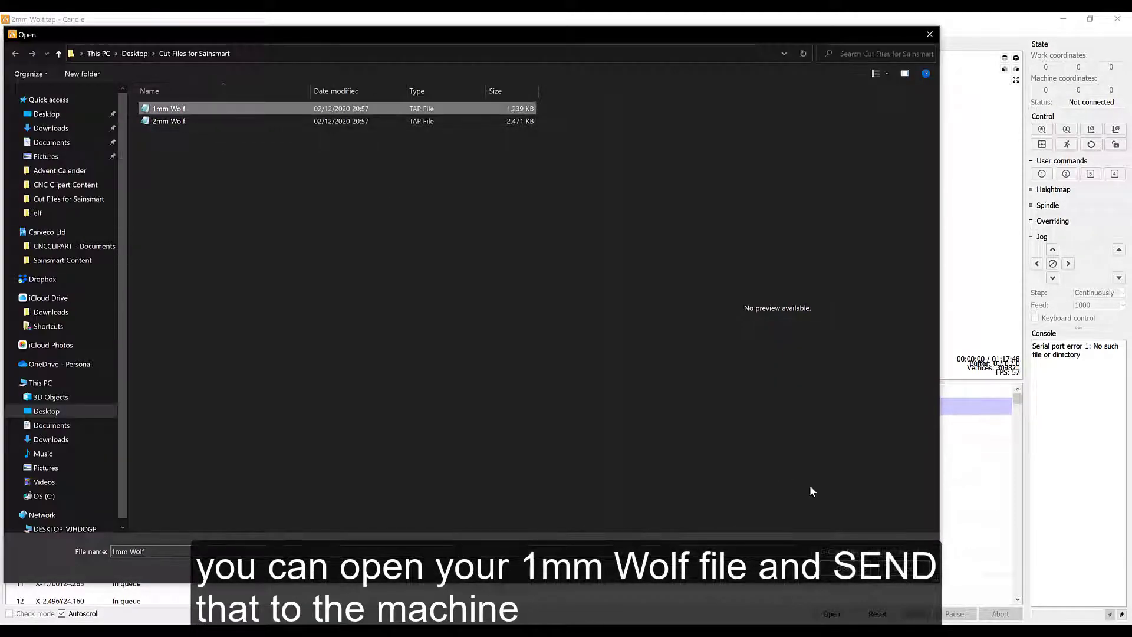
left_click(842, 567)
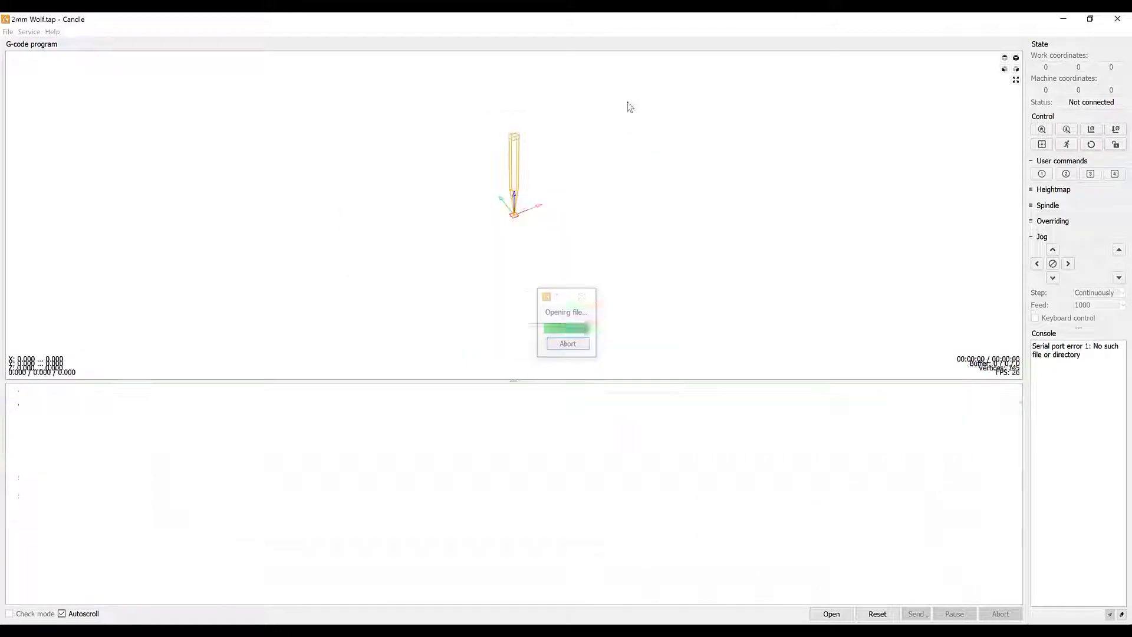